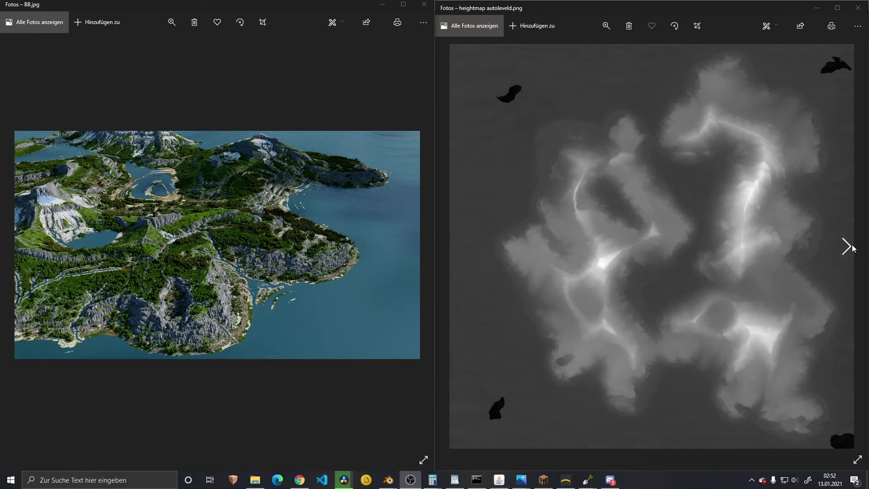
# Compare the autolevelled heightmap image with the plain heightmap, and inspect the rendered island image up close.
pyautogui.click(846, 246)
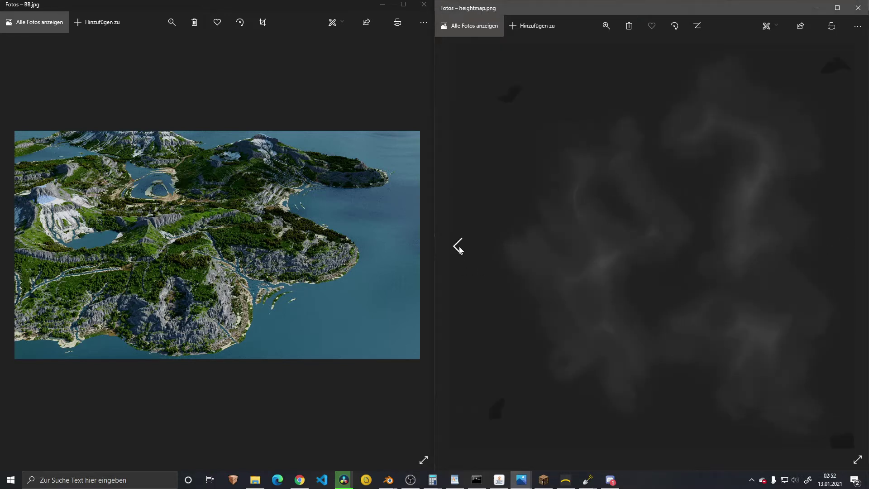
pyautogui.click(459, 247)
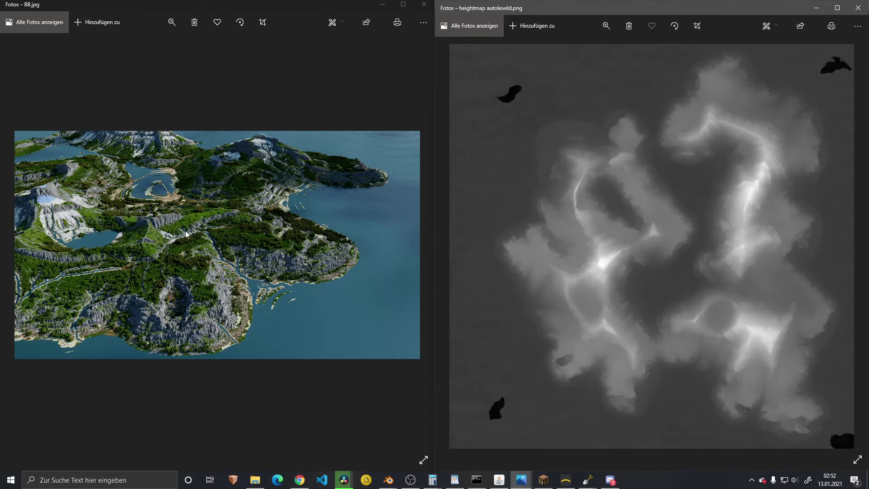
pyautogui.doubleClick(103, 236)
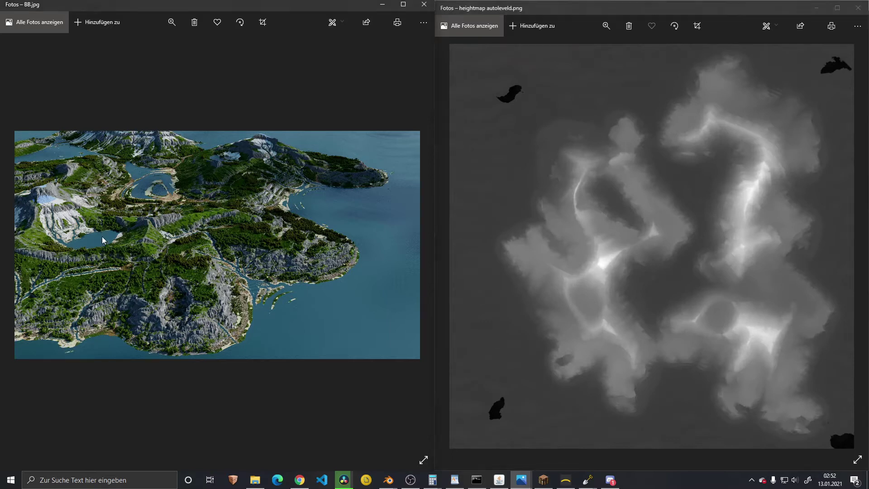
pyautogui.moveTo(362, 234); pyautogui.dragTo(125, 234)
pyautogui.moveTo(56, 235); pyautogui.dragTo(360, 247)
pyautogui.keyDown('ctrl'); pyautogui.scroll(-4, 360, 247); pyautogui.keyUp('ctrl')
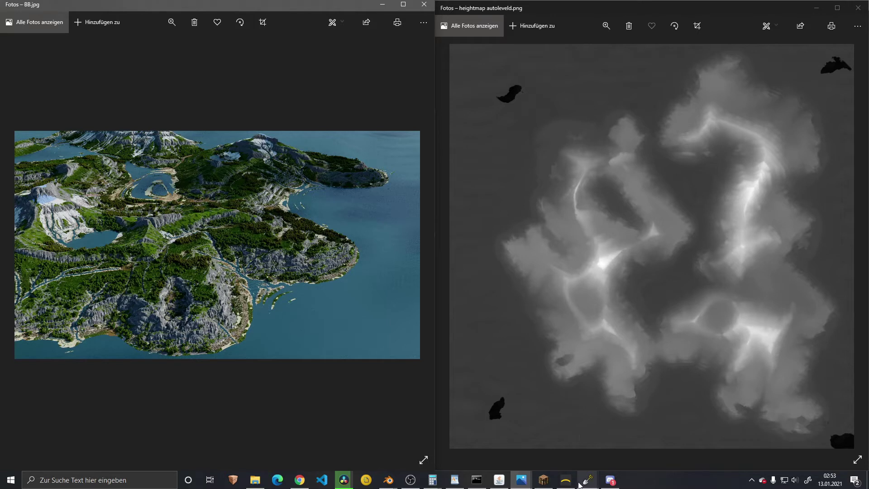
# Switch to Gaea and examine the node graph leading to the heightmap chokepoint and the resulting 3D terrain.
pyautogui.moveTo(566, 480)
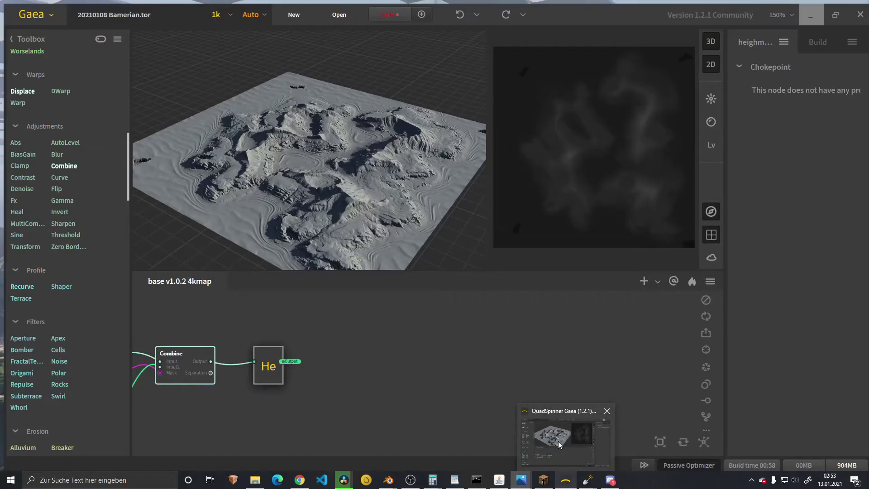
pyautogui.click(558, 441)
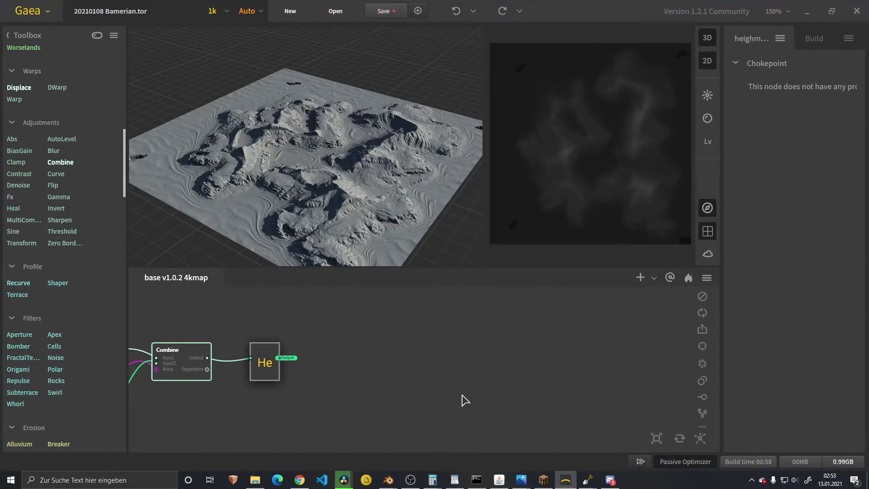
pyautogui.scroll(3, 338, 163)
pyautogui.scroll(-2, 338, 195)
pyautogui.scroll(-8, 415, 370)
pyautogui.moveTo(266, 335); pyautogui.dragTo(371, 332, button='middle')
pyautogui.scroll(3, 371, 334)
pyautogui.scroll(8, 495, 362)
pyautogui.moveTo(494, 362); pyautogui.dragTo(349, 332, button='middle')
pyautogui.moveTo(483, 447); pyautogui.dragTo(286, 296, button='middle')
pyautogui.moveTo(552, 336); pyautogui.dragTo(215, 340, button='middle')
pyautogui.scroll(4, 343, 311)
pyautogui.moveTo(422, 344); pyautogui.dragTo(374, 376, button='middle')
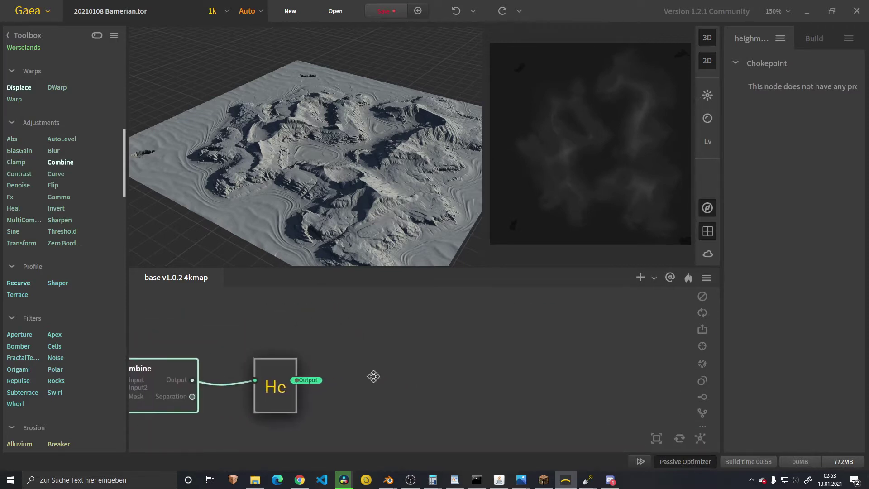
pyautogui.scroll(2, 360, 192)
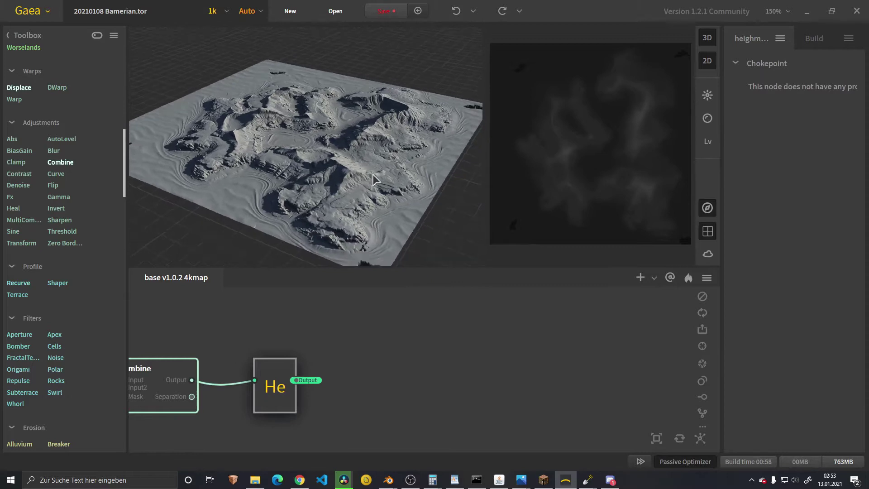
pyautogui.moveTo(373, 179); pyautogui.dragTo(416, 172)
pyautogui.scroll(3, 324, 204)
pyautogui.moveTo(324, 203); pyautogui.dragTo(360, 191)
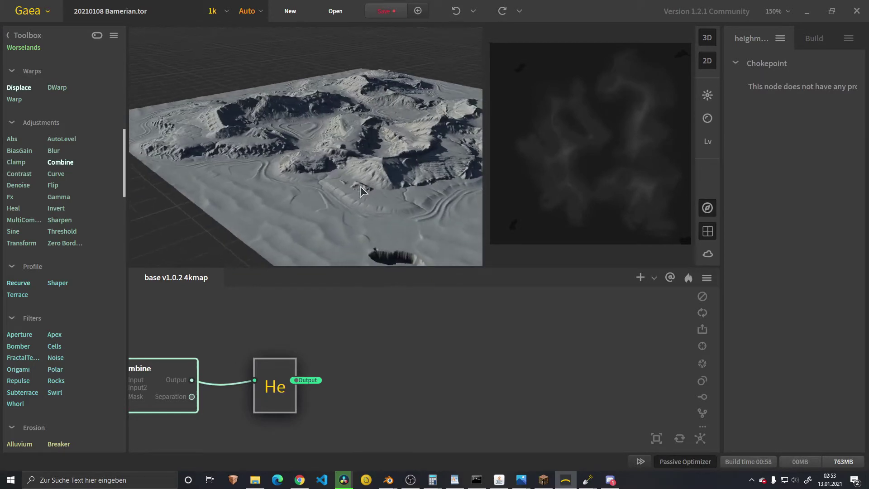
pyautogui.scroll(-2, 327, 364)
pyautogui.scroll(2, 324, 348)
# Add an Output node and an AutoLevel node to the graph after the heightmap chokepoint.
pyautogui.rightClick(415, 377)
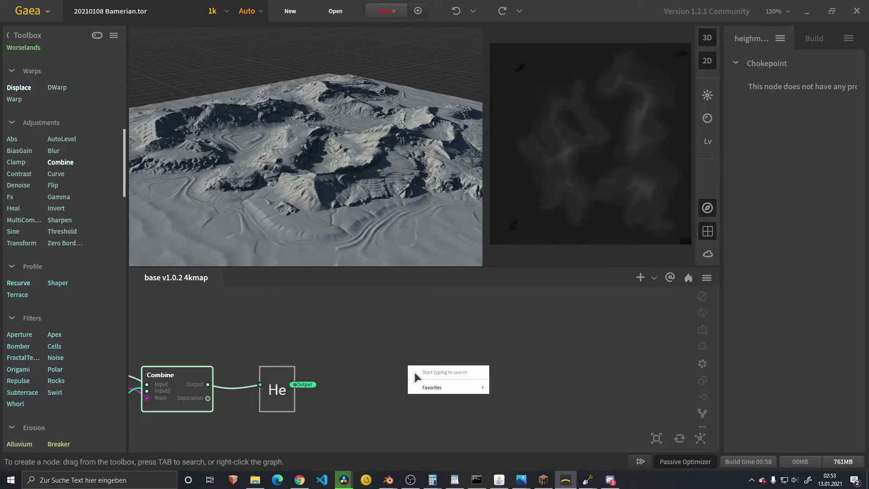
pyautogui.scroll(-10, 77, 199)
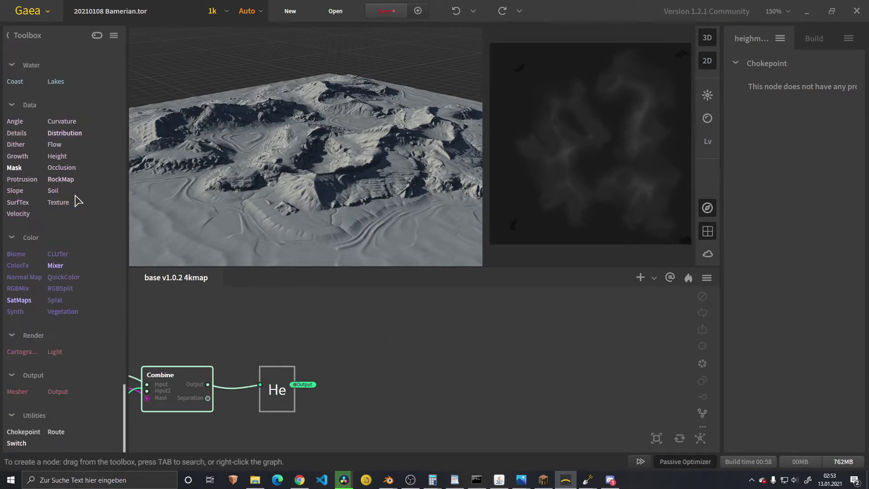
pyautogui.moveTo(84, 397); pyautogui.dragTo(462, 388)
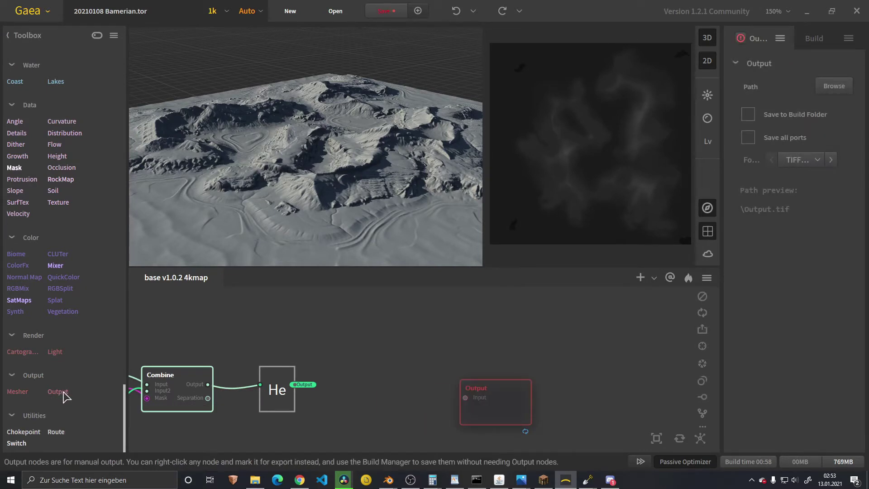
pyautogui.scroll(10, 74, 303)
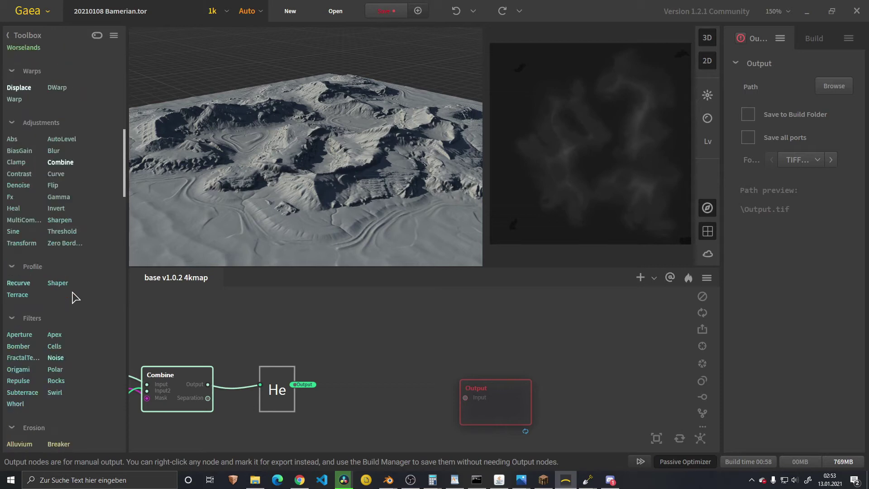
pyautogui.scroll(4, 74, 297)
pyautogui.moveTo(68, 273); pyautogui.dragTo(376, 383)
# Add a second Output node above, wire the heightmap chokepoint directly to it, and route the chokepoint through AutoLevel to the lower Output.
pyautogui.scroll(-7, 63, 324)
pyautogui.scroll(-7, 64, 326)
pyautogui.moveTo(59, 394); pyautogui.dragTo(480, 318)
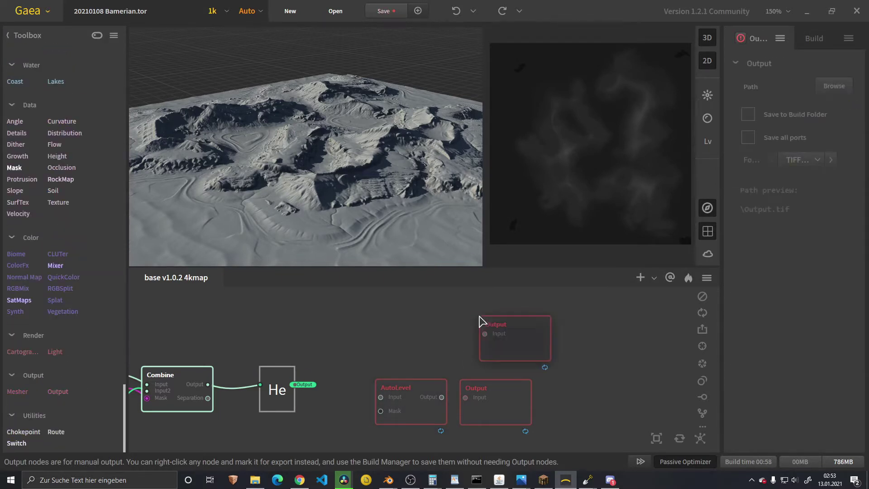
pyautogui.moveTo(298, 384); pyautogui.dragTo(485, 333)
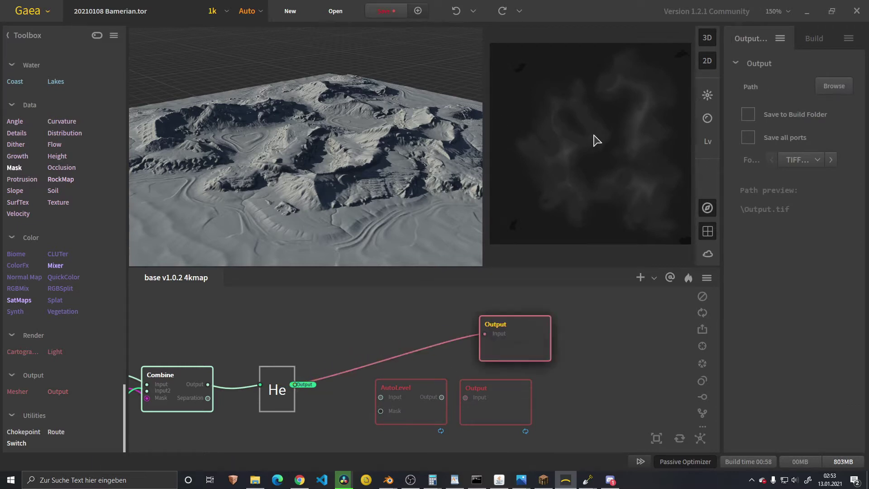
pyautogui.moveTo(300, 388); pyautogui.dragTo(525, 404)
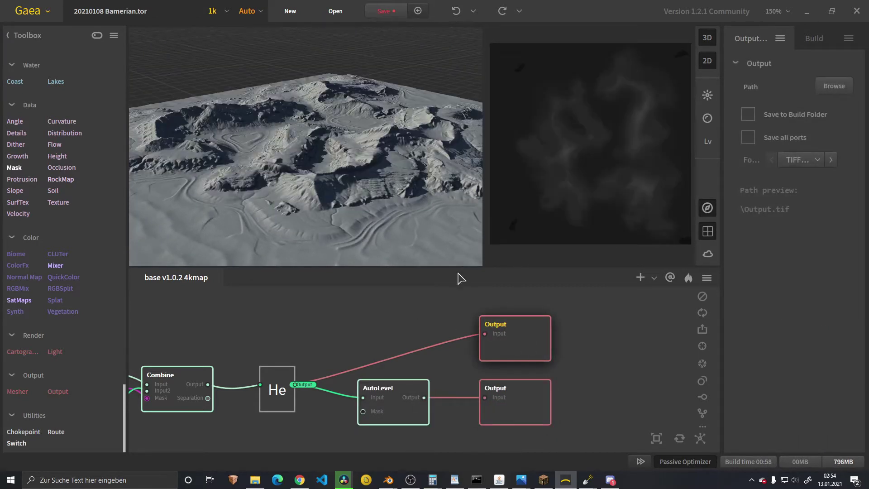
# Open the build settings and compare the terrain previews of the heightmap chokepoint, AutoLevel and the lower Output node.
pyautogui.click(813, 40)
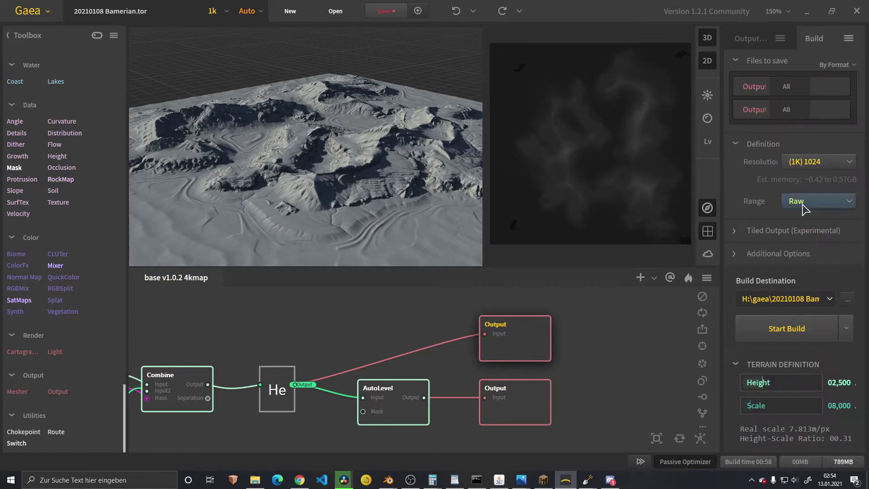
pyautogui.scroll(-3, 367, 178)
pyautogui.moveTo(366, 178); pyautogui.dragTo(322, 211)
pyautogui.scroll(3, 333, 212)
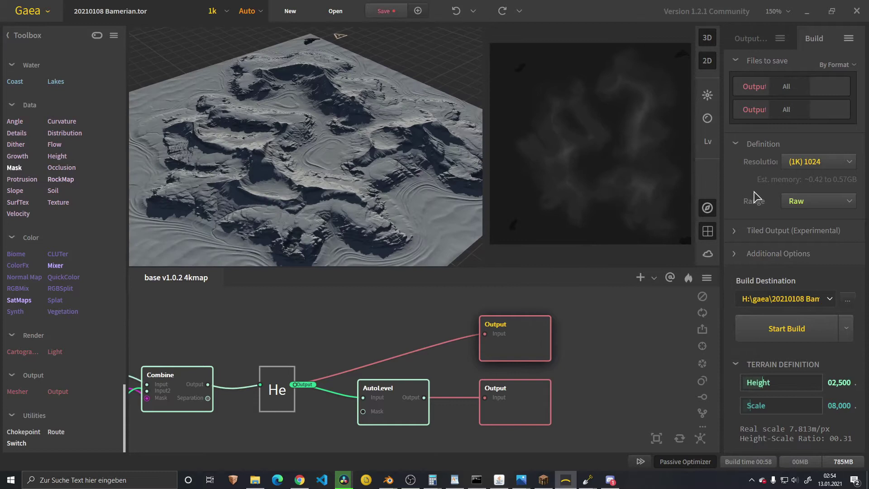
pyautogui.click(516, 408)
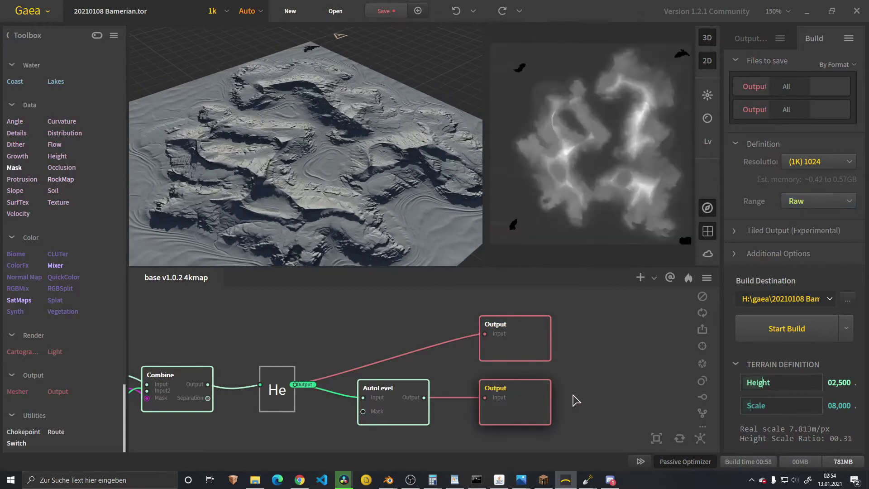
pyautogui.click(291, 378)
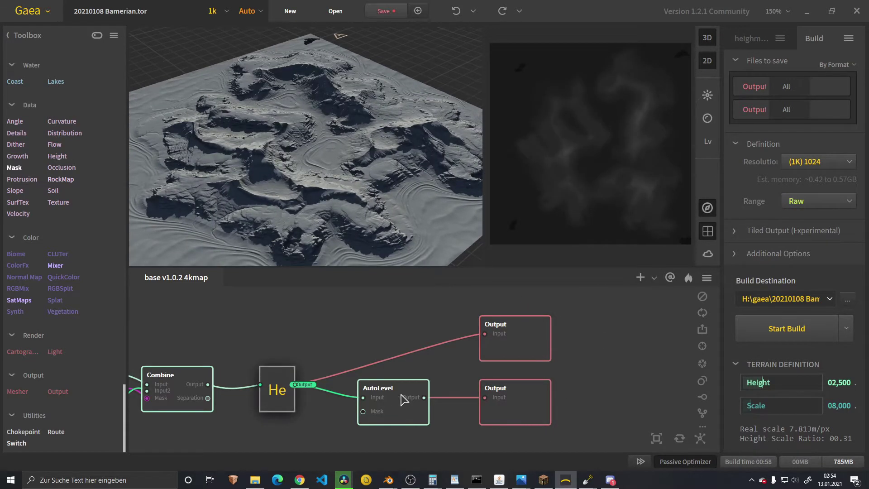
pyautogui.click(404, 398)
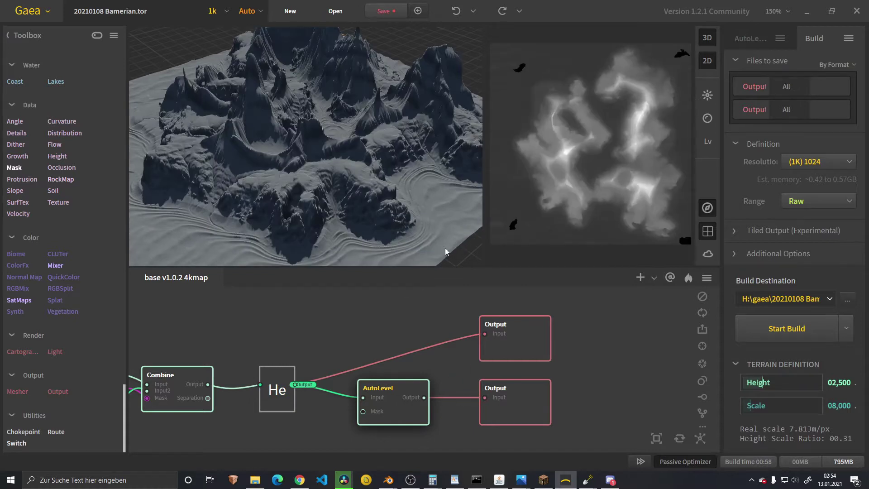
pyautogui.click(502, 385)
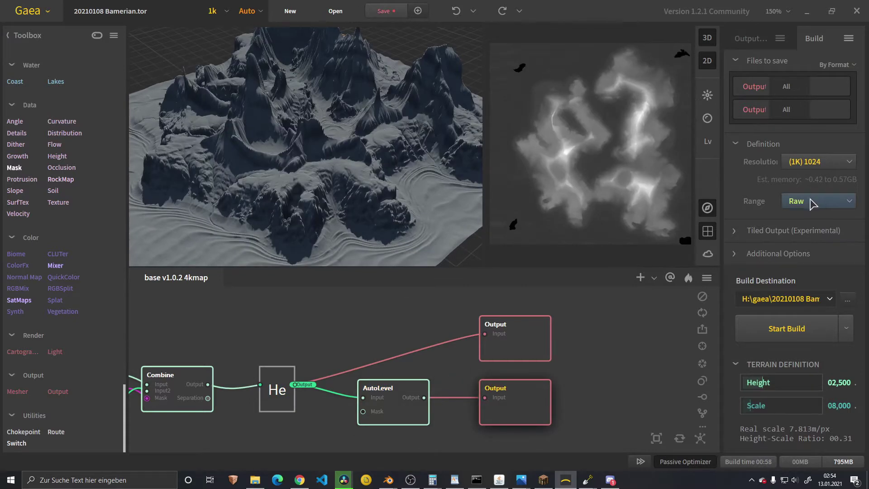
# Set the build range to Normalized and examine the terrain previews of both Output nodes.
pyautogui.moveTo(810, 204)
pyautogui.click(693, 366)
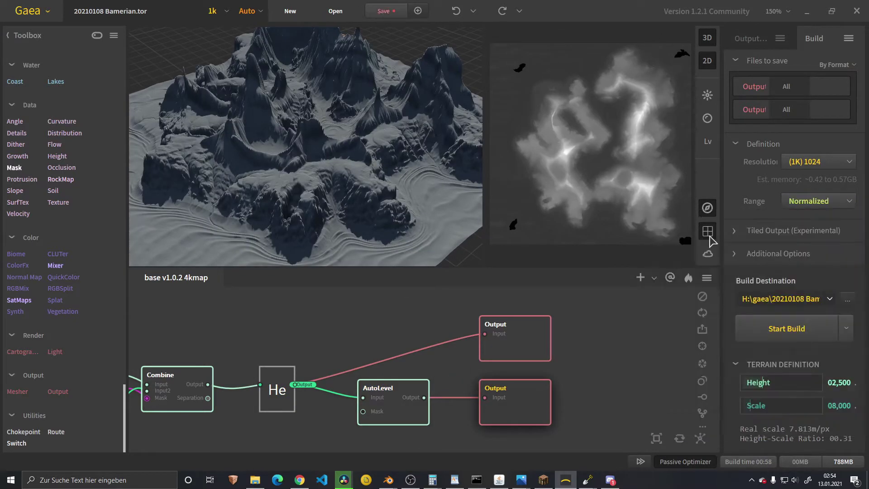
pyautogui.moveTo(322, 100); pyautogui.dragTo(328, 123)
pyautogui.moveTo(362, 166); pyautogui.dragTo(319, 157)
pyautogui.scroll(-3, 363, 157)
pyautogui.moveTo(403, 169)
pyautogui.mouseDown()
pyautogui.moveTo(319, 156)
pyautogui.moveTo(409, 155)
pyautogui.moveTo(397, 158)
pyautogui.moveTo(394, 144)
pyautogui.mouseUp()
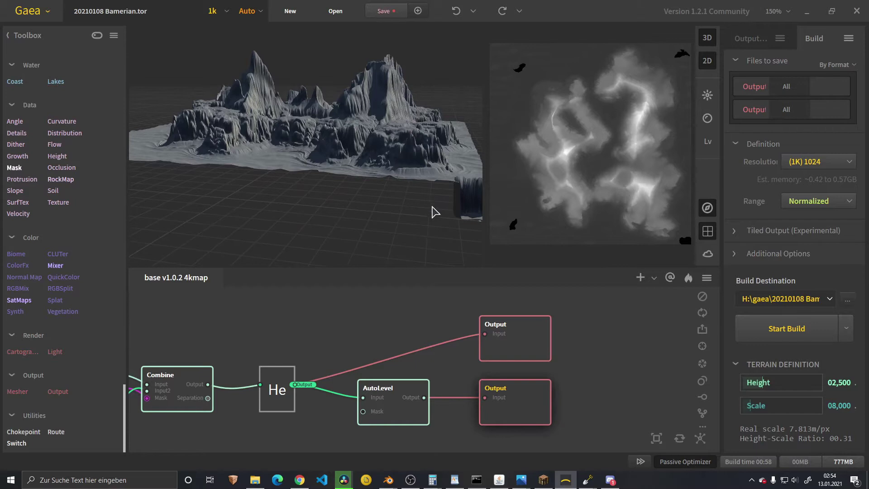
pyautogui.click(521, 342)
pyautogui.moveTo(412, 172); pyautogui.dragTo(404, 207)
pyautogui.scroll(4, 378, 208)
pyautogui.scroll(-3, 381, 214)
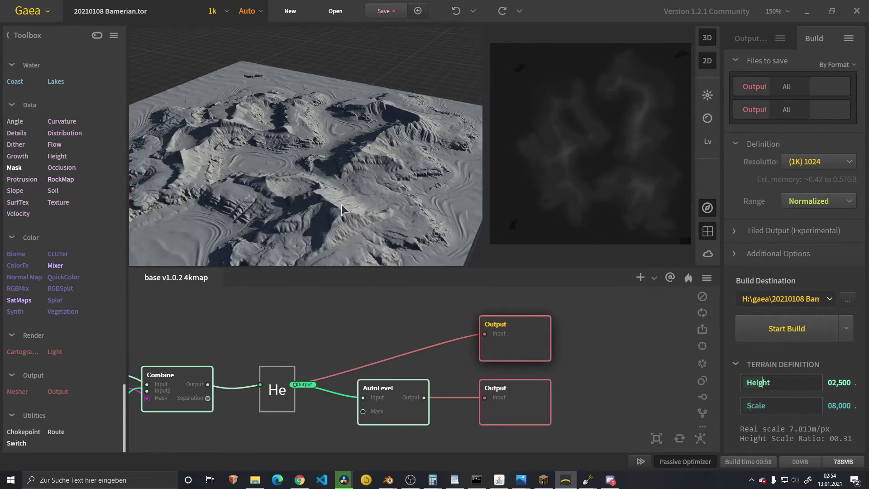
pyautogui.moveTo(347, 191); pyautogui.dragTo(356, 233)
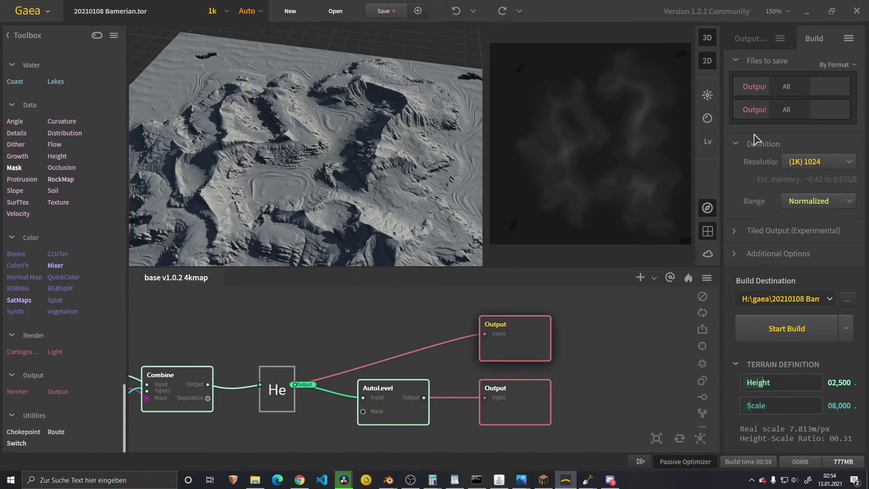
# Set the build range to Raw.
pyautogui.click(810, 201)
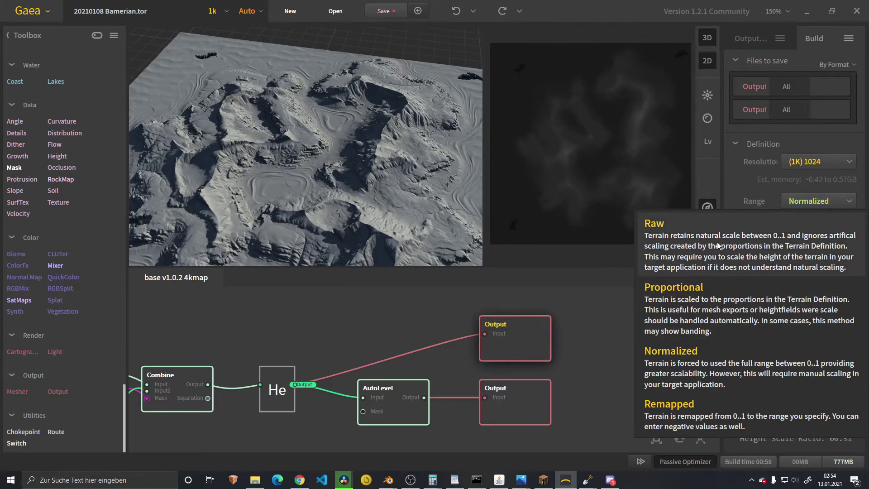
pyautogui.click(702, 247)
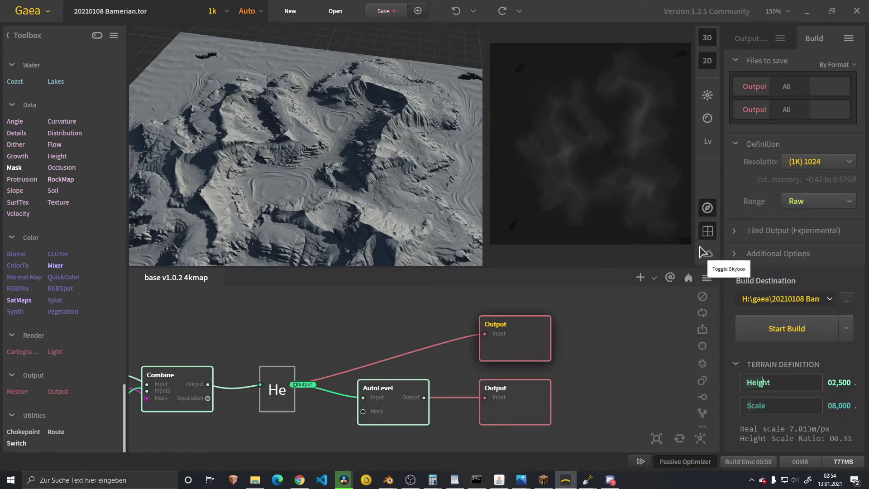
# Delete the Output node wired directly to the heightmap chokepoint and line up AutoLevel and the remaining Output in the same row.
pyautogui.click(461, 333)
pyautogui.press('Delete')
pyautogui.moveTo(339, 324); pyautogui.dragTo(510, 384)
pyautogui.click(510, 390)
pyautogui.moveTo(593, 321); pyautogui.dragTo(396, 399)
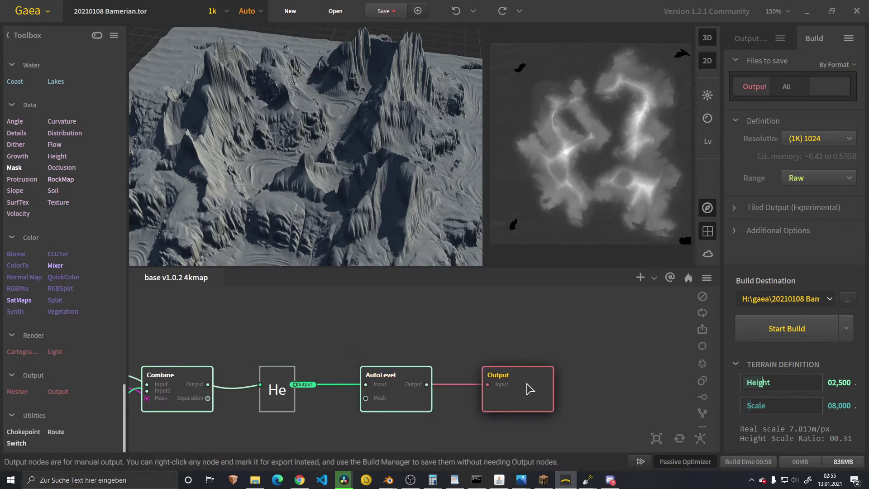
# Rename the Output node fed by AutoLevel as "heightmap autoleved".
pyautogui.doubleClick(526, 384)
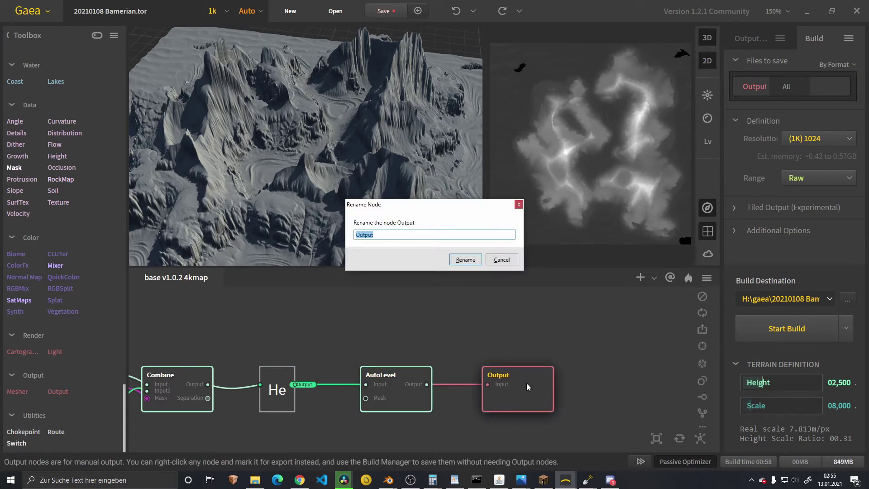
pyautogui.press('Escape')
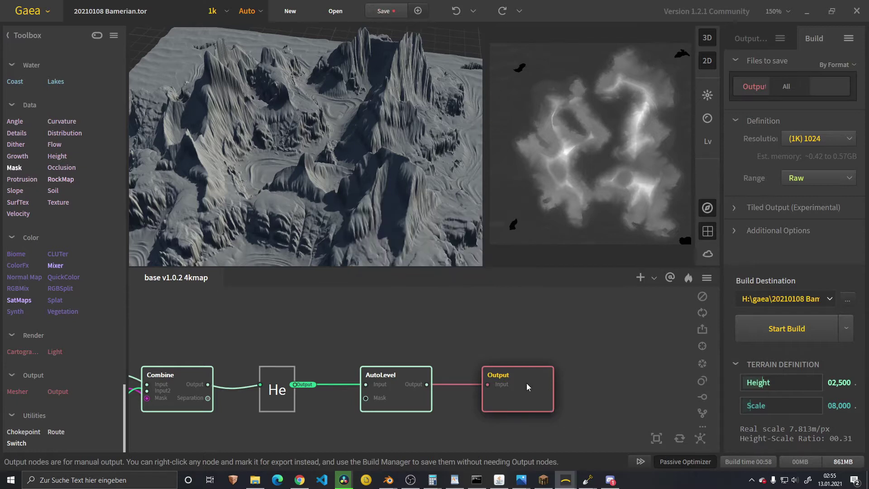
pyautogui.rightClick(525, 383)
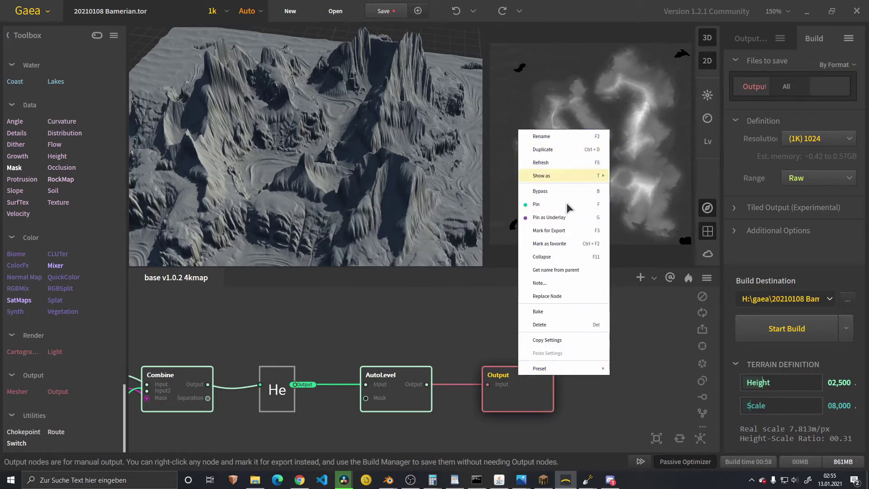
pyautogui.click(546, 137)
pyautogui.write('heightmap autoleved')
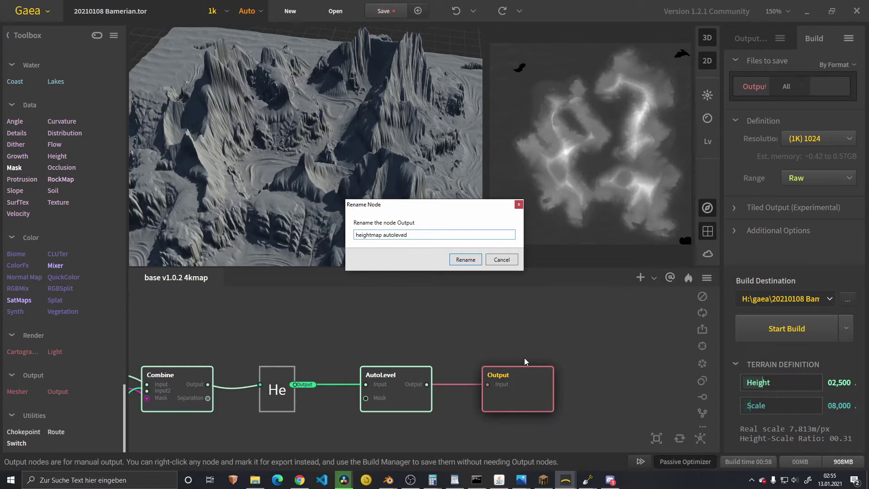
pyautogui.press('Return')
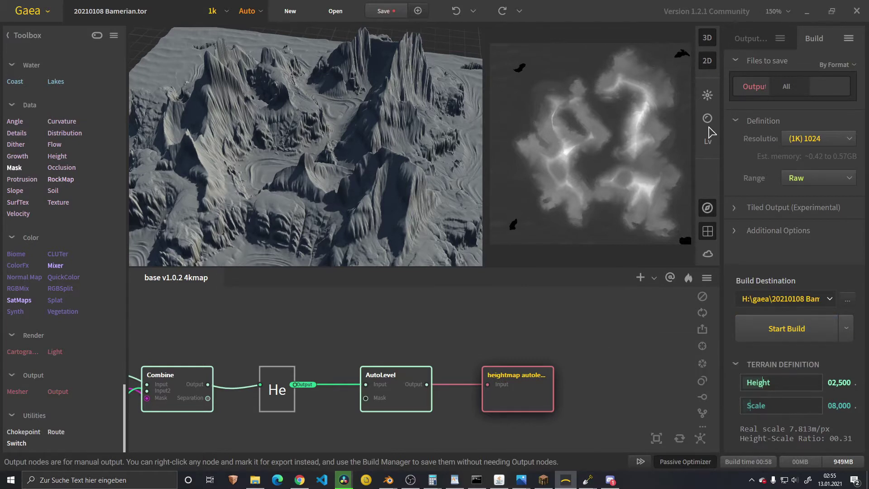
# Switch to the 20210108 Bamerian folder in File Explorer and compare the "heightmap autoleveld" image with the "heightmap" image.
pyautogui.click(256, 480)
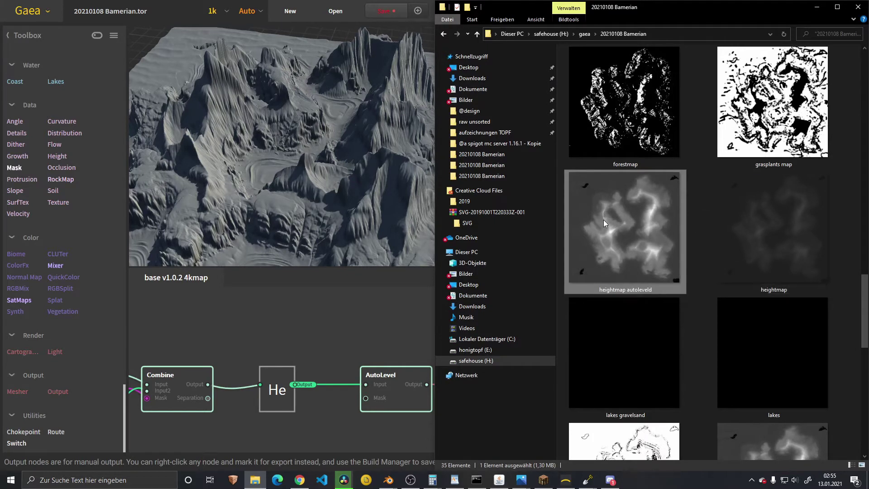
pyautogui.click(751, 237)
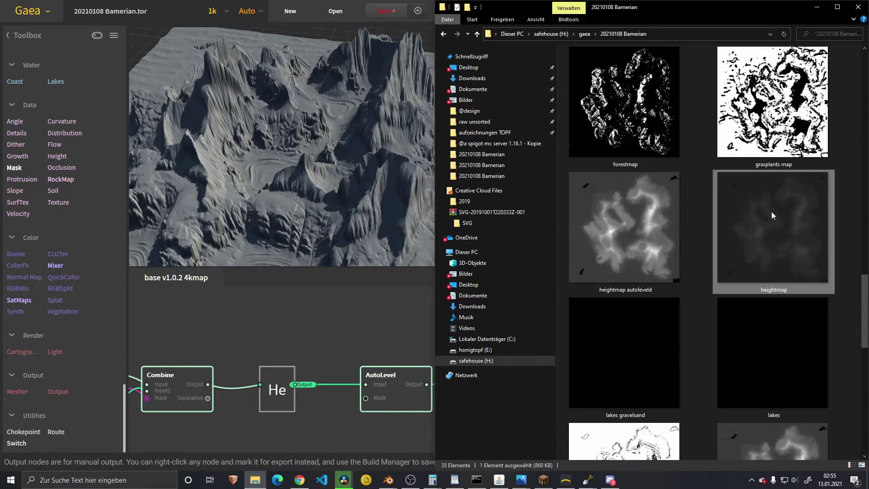
pyautogui.click(664, 218)
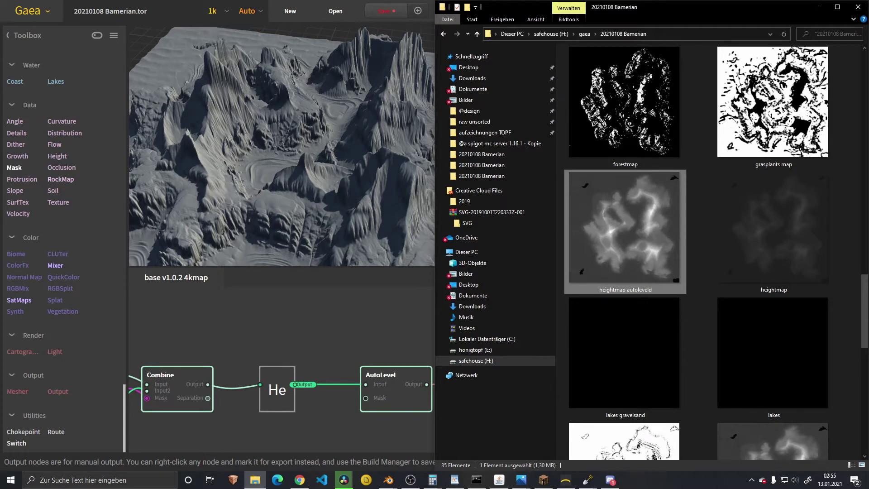
# Switch to WorldPainter, start importing a new world from a height map, and set the map format to [BETA] Minecraft 1.14.4 or later (Anvil).
pyautogui.click(588, 479)
pyautogui.click(646, 441)
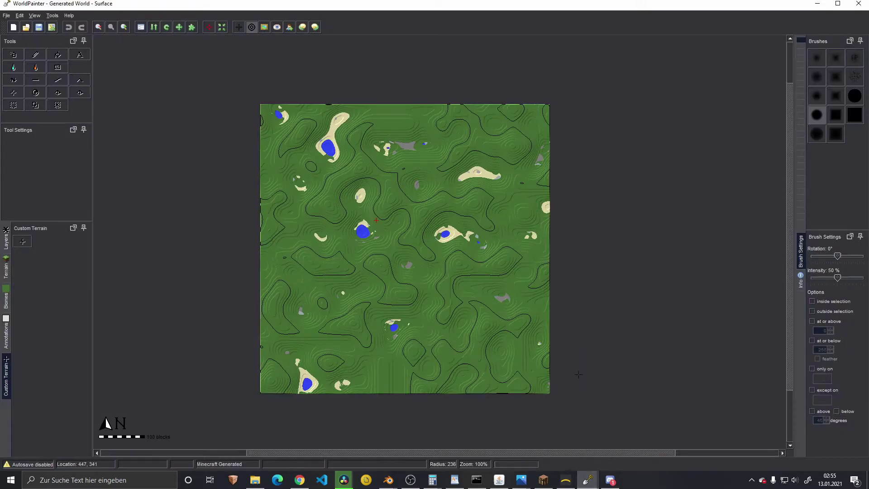
pyautogui.click(7, 16)
pyautogui.moveTo(39, 53)
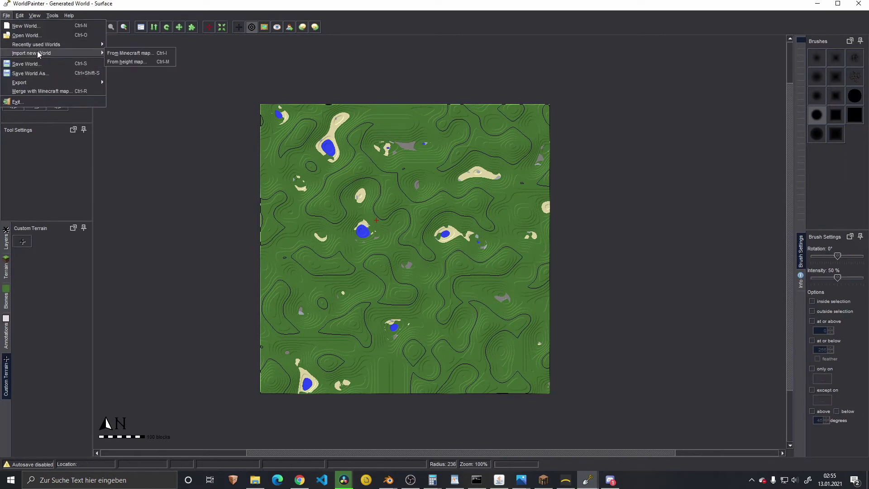
pyautogui.click(152, 61)
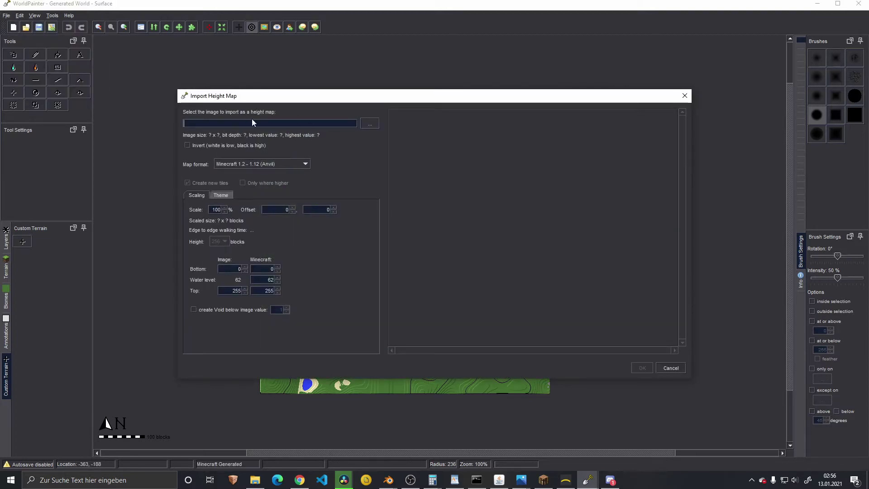
pyautogui.click(271, 165)
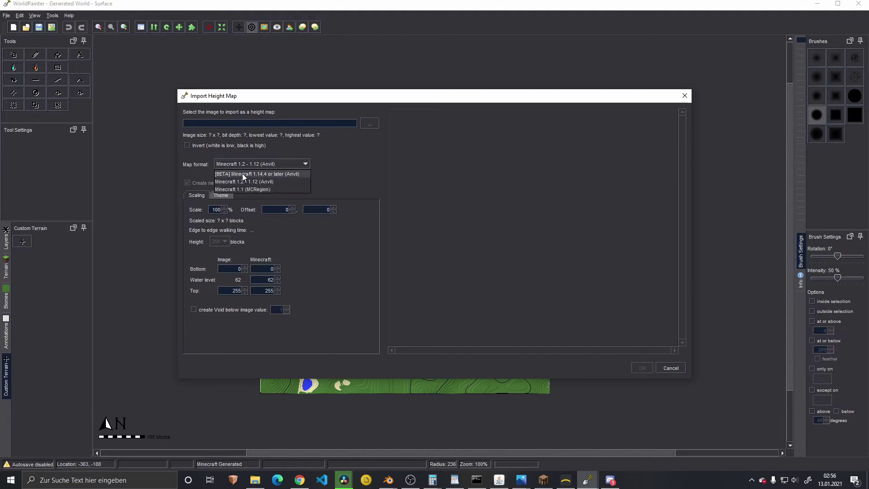
pyautogui.click(267, 177)
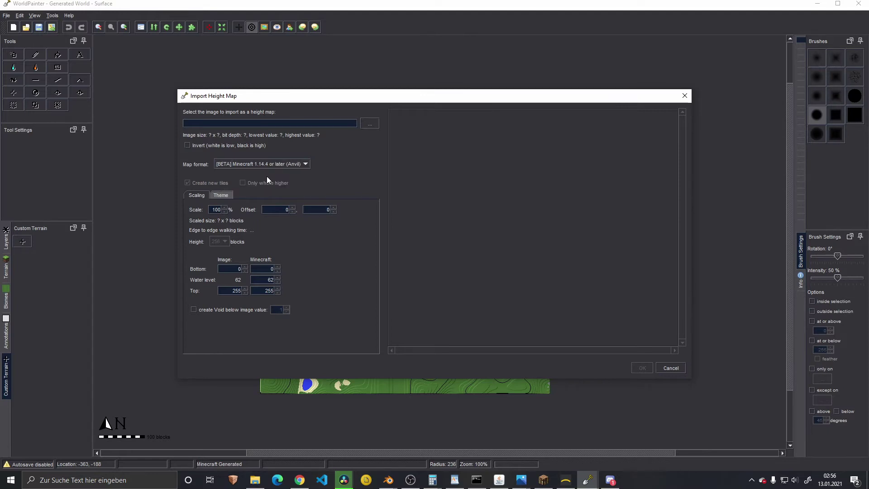
# Load "heightmap autoleveld.png" from the 20210108 Bamerian folder as the height map image.
pyautogui.click(369, 124)
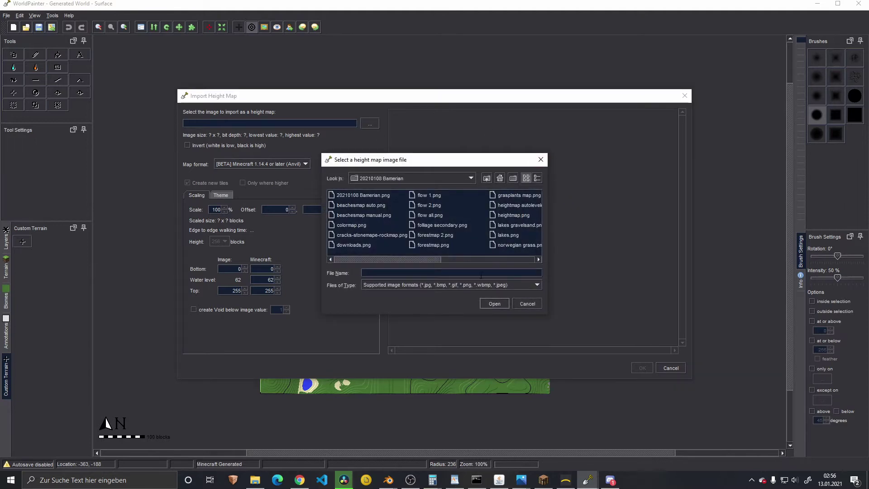
pyautogui.moveTo(422, 259); pyautogui.dragTo(475, 258)
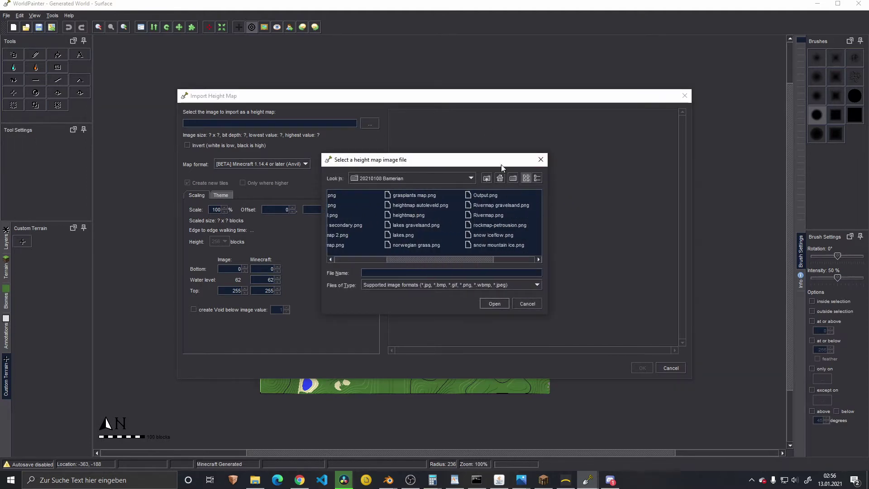
pyautogui.click(408, 206)
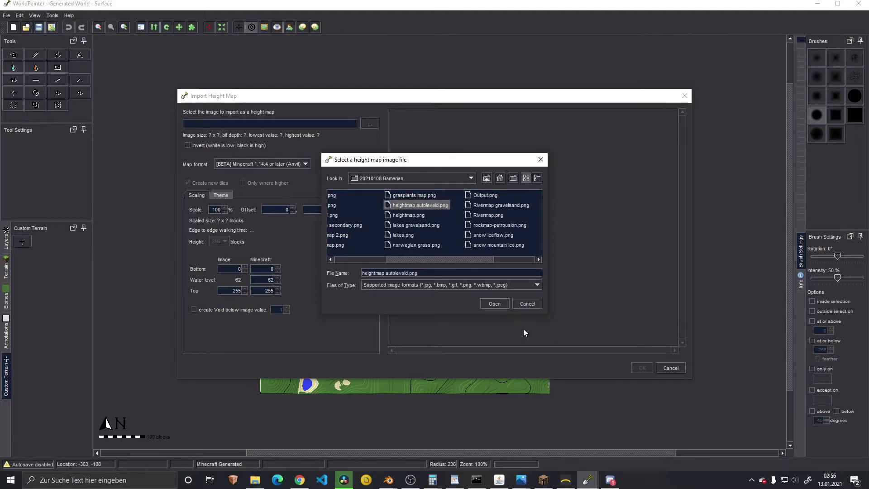
pyautogui.click(498, 307)
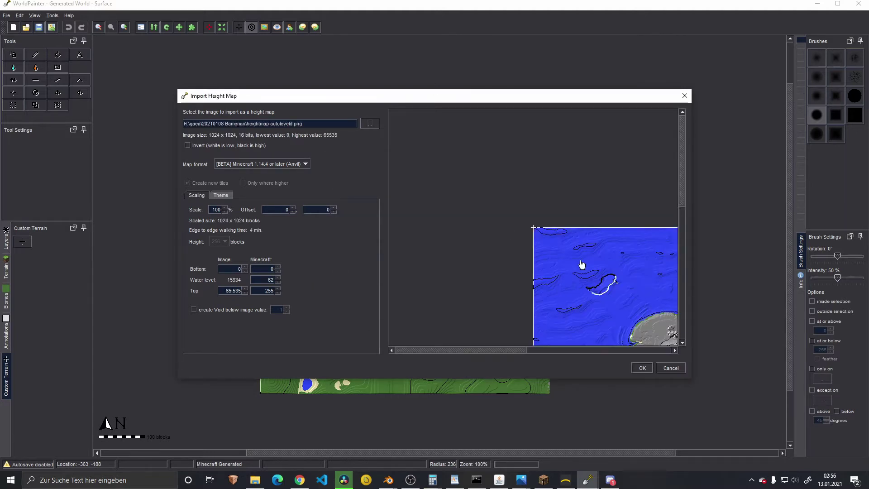
# Examine the mountains, lakes and coastline in the import preview of the autolevelled height map.
pyautogui.moveTo(524, 212); pyautogui.dragTo(486, 168)
pyautogui.moveTo(577, 283); pyautogui.dragTo(448, 190)
pyautogui.moveTo(607, 263); pyautogui.dragTo(572, 269)
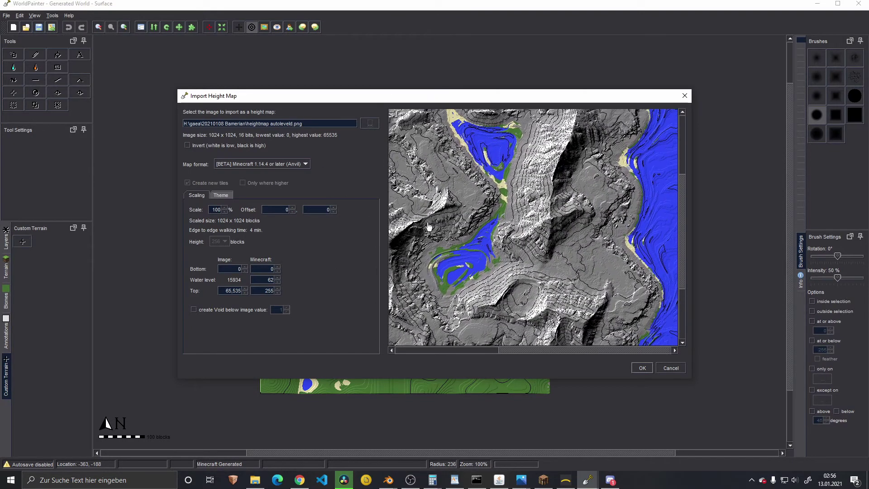
pyautogui.moveTo(449, 147); pyautogui.dragTo(537, 263)
pyautogui.moveTo(580, 200); pyautogui.dragTo(516, 239)
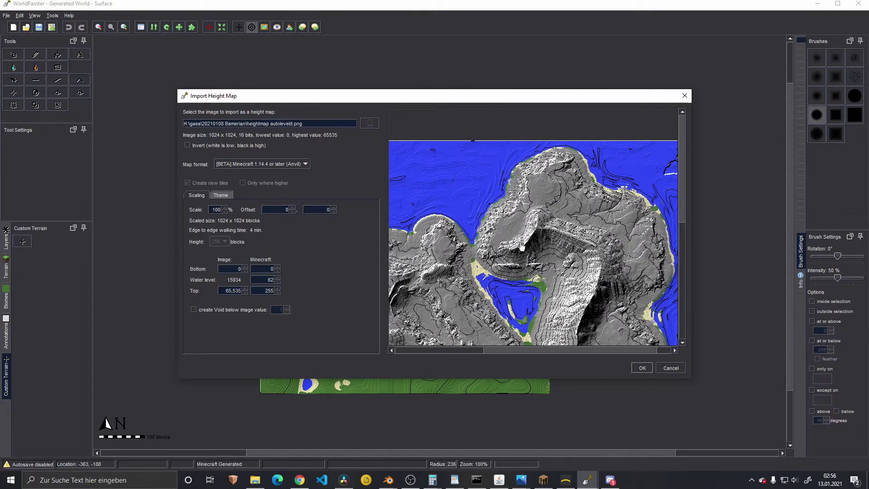
pyautogui.moveTo(487, 267); pyautogui.dragTo(544, 192)
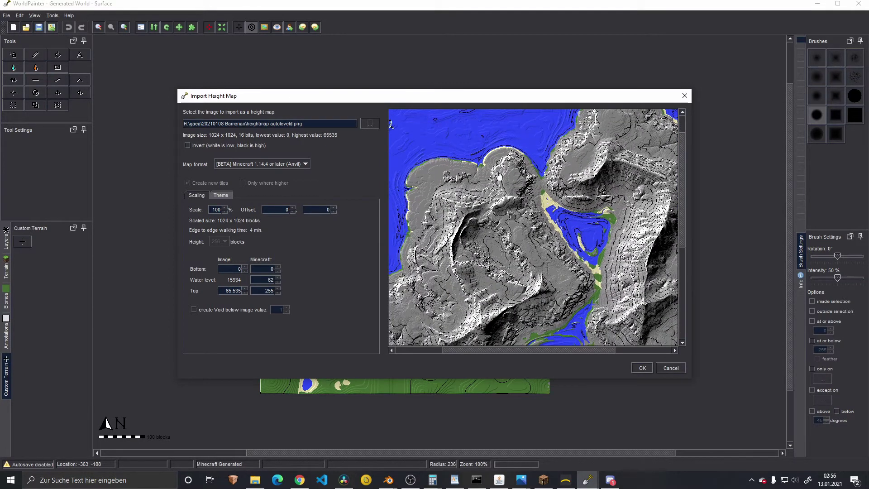
pyautogui.moveTo(480, 168)
pyautogui.mouseDown()
pyautogui.moveTo(446, 230)
pyautogui.moveTo(490, 170)
pyautogui.mouseUp()
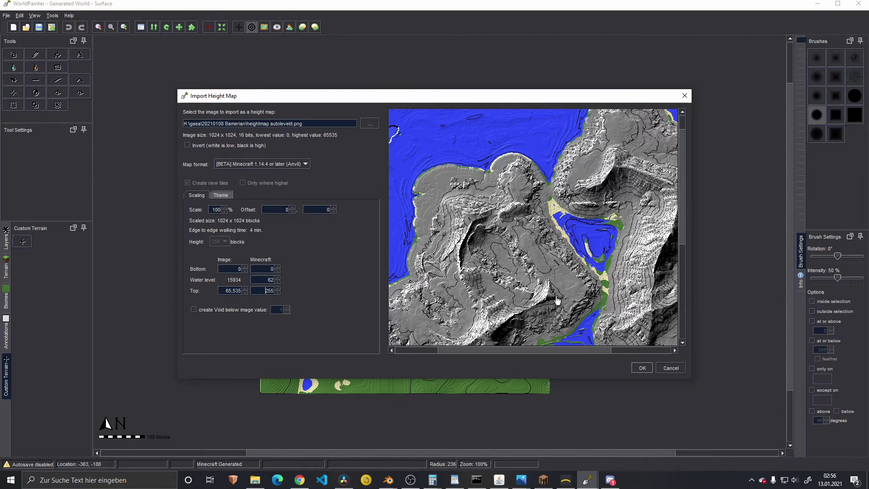
pyautogui.moveTo(558, 300); pyautogui.dragTo(437, 197)
pyautogui.moveTo(504, 169); pyautogui.dragTo(521, 266)
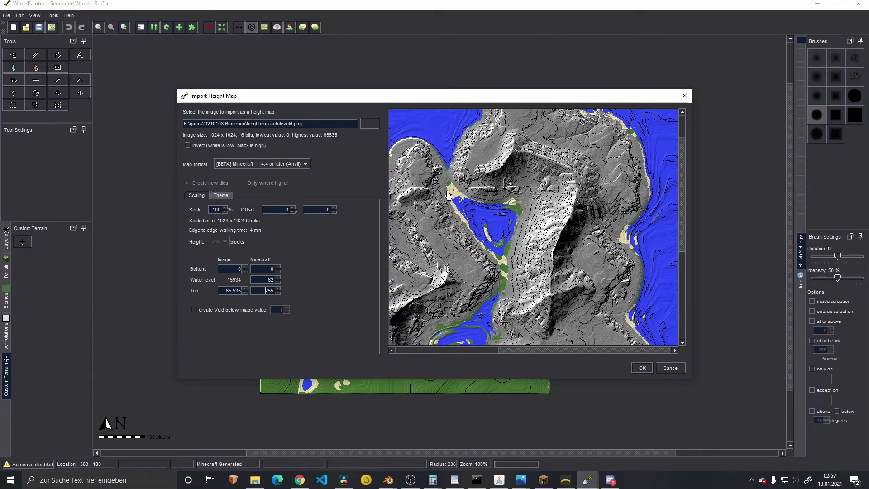
pyautogui.moveTo(447, 195); pyautogui.dragTo(509, 241)
# Try the height map scale at 200%, and set it to 300%.
pyautogui.doubleClick(216, 210)
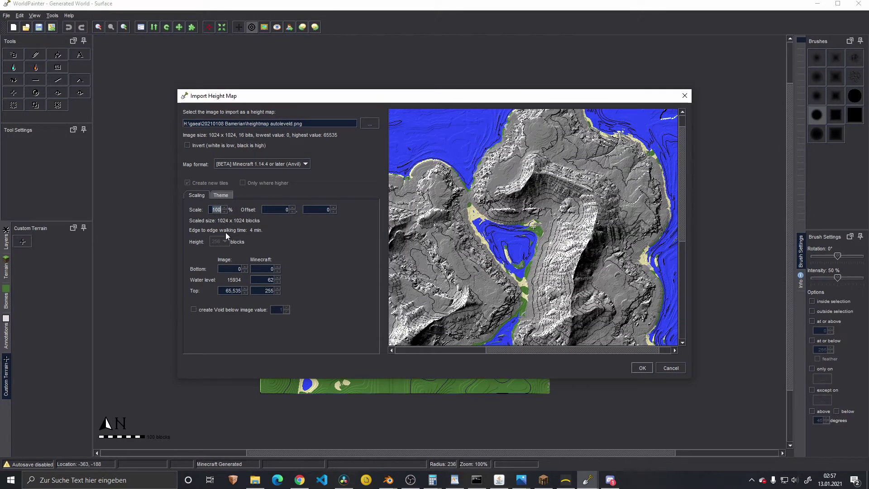
pyautogui.write('200')
pyautogui.press('Return')
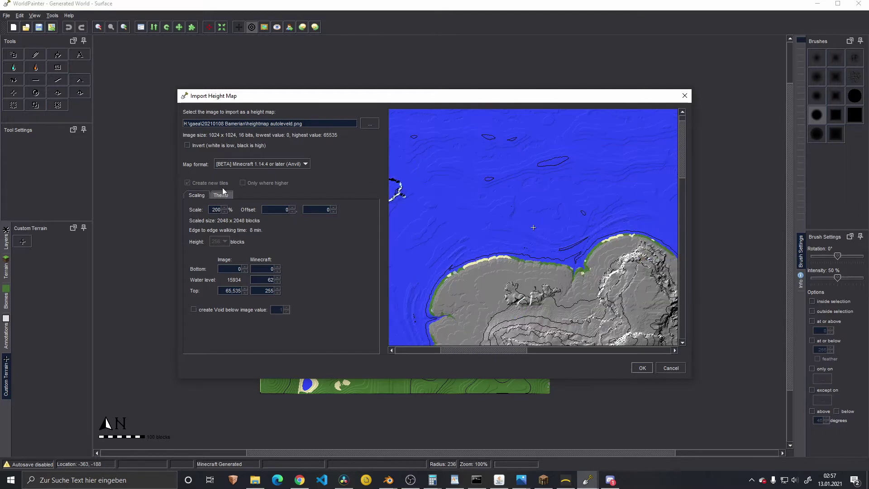
pyautogui.write('300')
pyautogui.press('Tab')
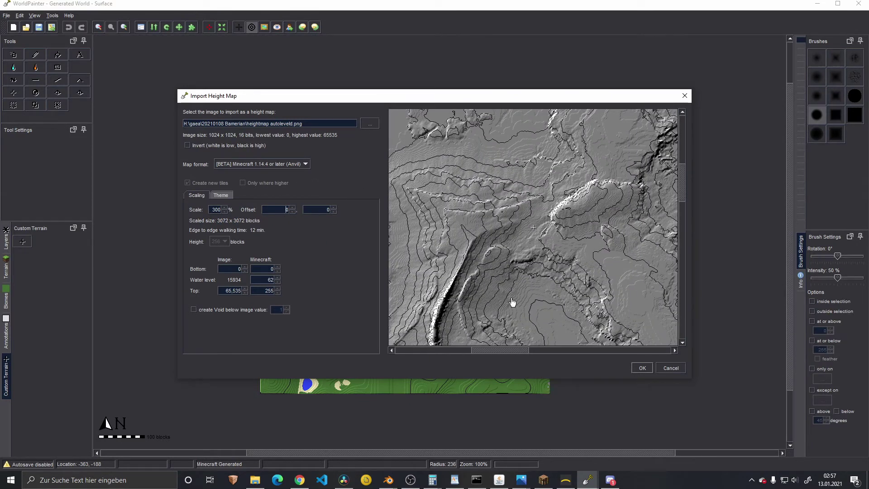
# Replace the height map image with "heightmap.png" and examine its terrain preview.
pyautogui.click(369, 124)
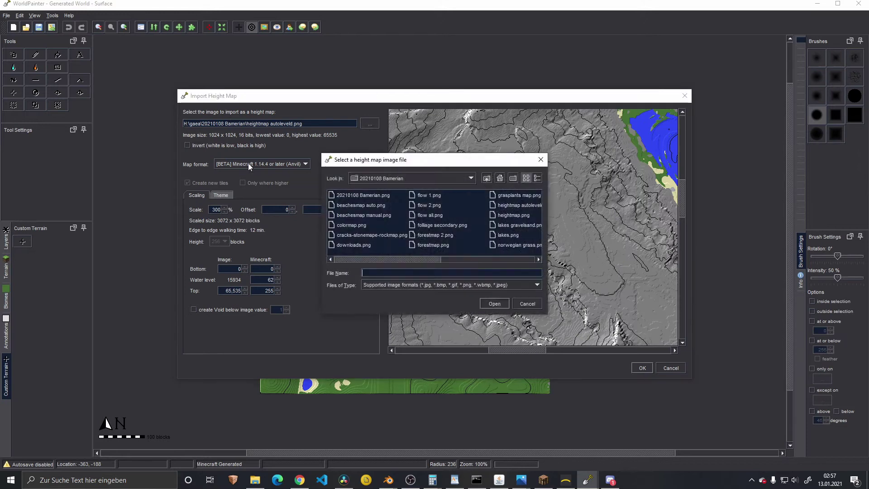
pyautogui.click(509, 215)
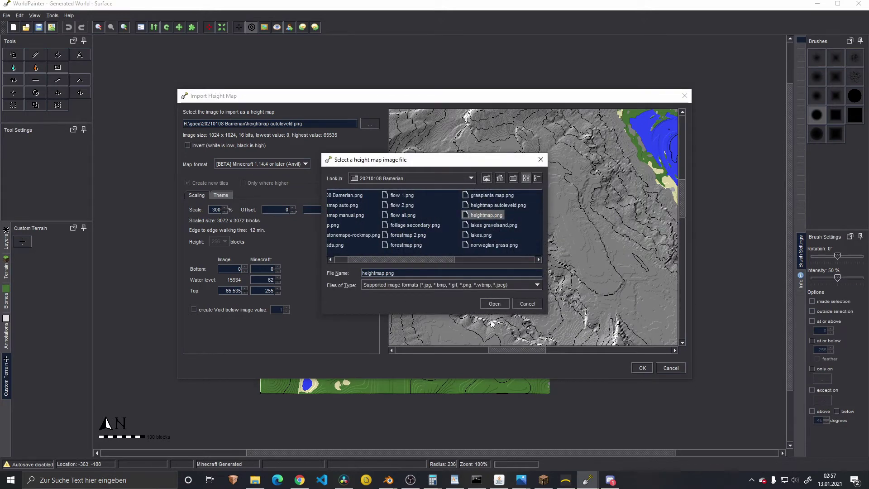
pyautogui.click(494, 304)
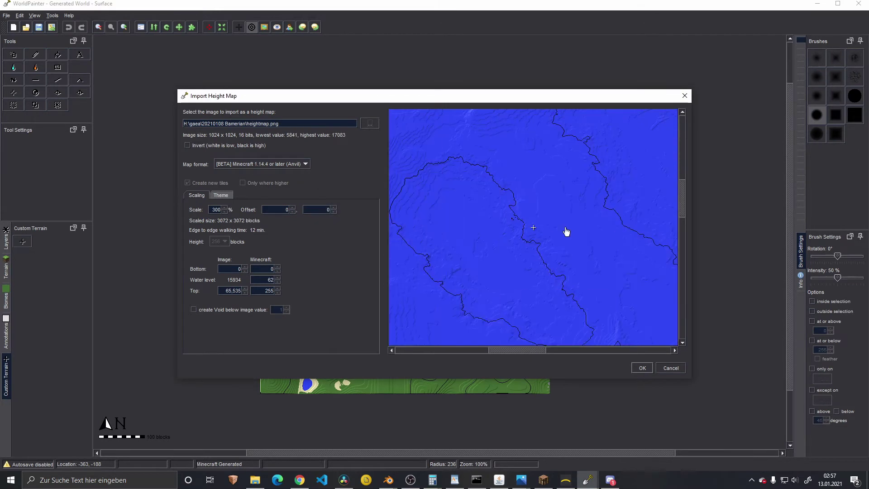
pyautogui.moveTo(583, 296)
pyautogui.mouseDown()
pyautogui.moveTo(527, 246)
pyautogui.moveTo(457, 155)
pyautogui.moveTo(527, 266)
pyautogui.mouseUp()
pyautogui.moveTo(406, 159); pyautogui.dragTo(551, 289)
pyautogui.moveTo(423, 196); pyautogui.dragTo(574, 343)
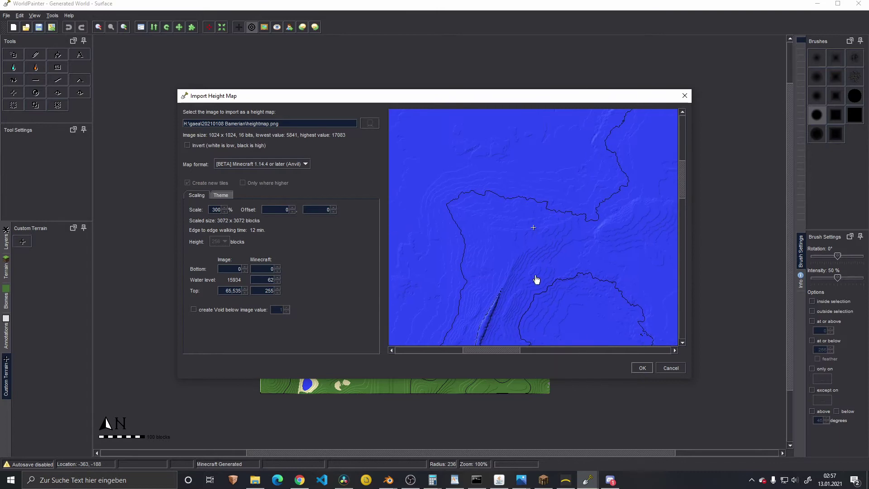
pyautogui.moveTo(640, 329); pyautogui.dragTo(503, 194)
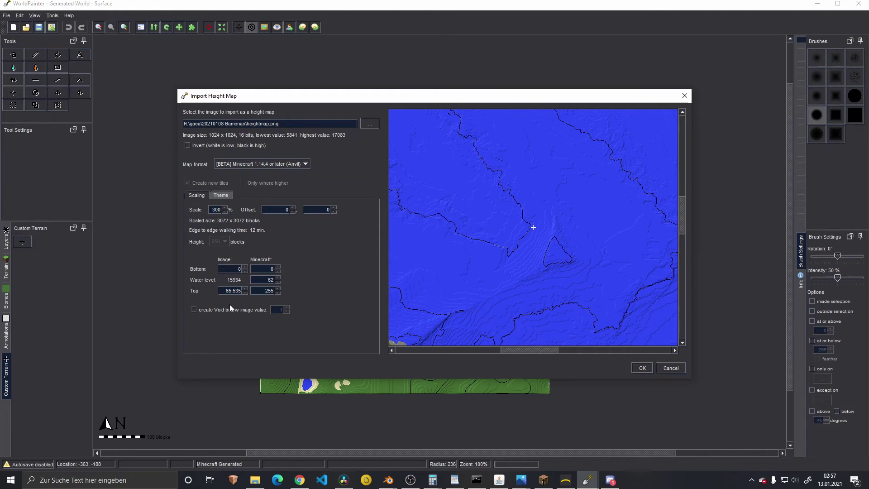
# Set the image bottom value to 5841 and the image top value to 17083 to match the height map's range.
pyautogui.moveTo(233, 269); pyautogui.dragTo(253, 268)
pyautogui.write('5841')
pyautogui.click(233, 291)
pyautogui.write('17083')
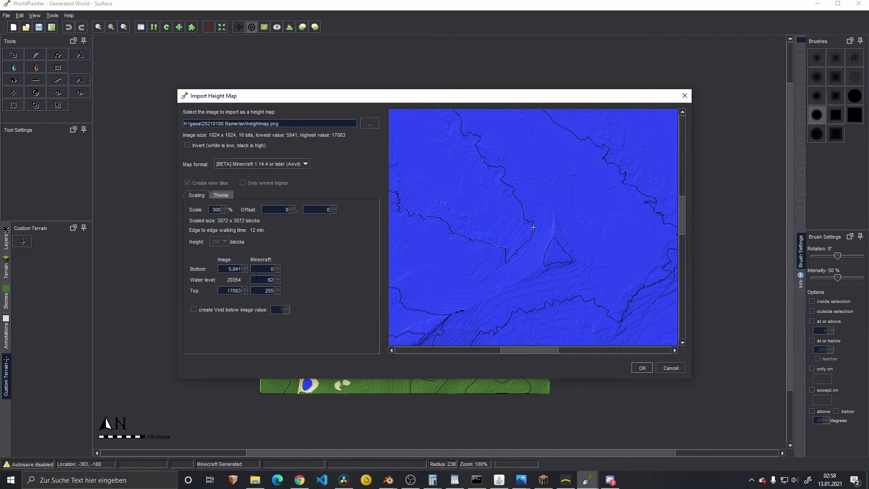
pyautogui.press('Tab')
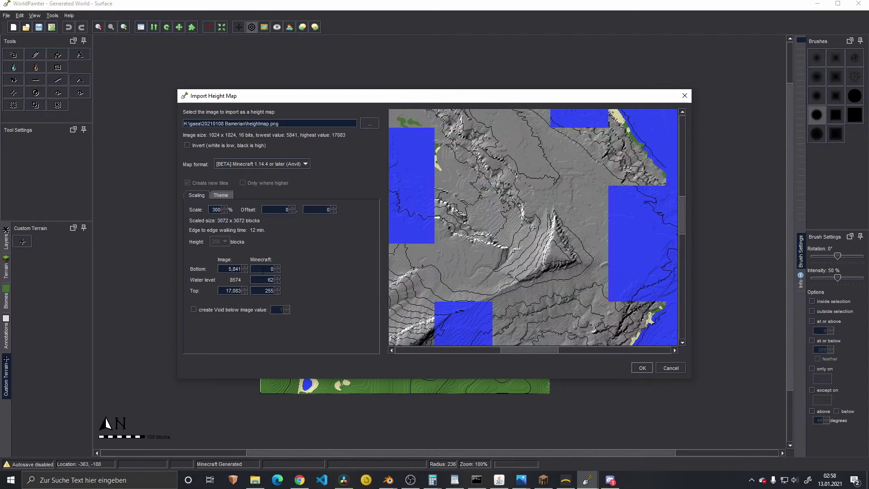
# Examine the mountains and coastline in the import preview of the height map with its adjusted image range.
pyautogui.moveTo(635, 180); pyautogui.dragTo(448, 310)
pyautogui.moveTo(452, 190); pyautogui.dragTo(613, 335)
pyautogui.moveTo(460, 162); pyautogui.dragTo(595, 183)
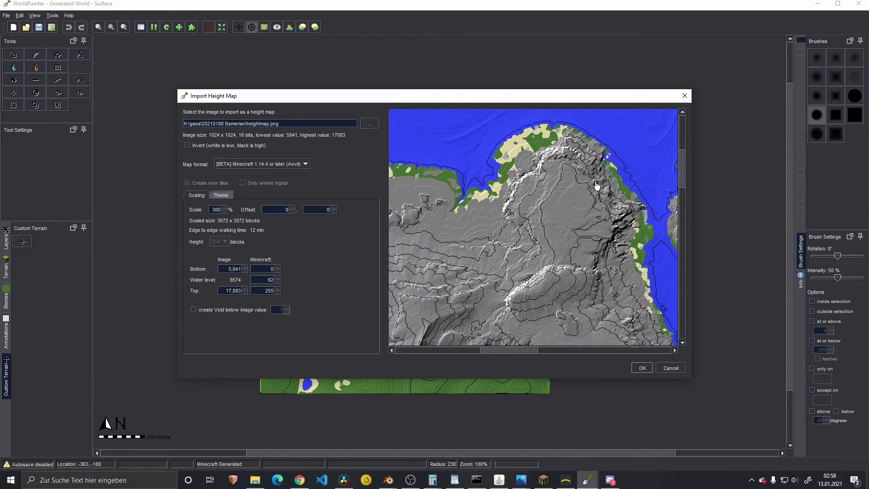
pyautogui.moveTo(402, 202); pyautogui.dragTo(592, 195)
pyautogui.moveTo(481, 263); pyautogui.dragTo(512, 163)
pyautogui.moveTo(512, 314); pyautogui.dragTo(494, 186)
pyautogui.moveTo(494, 265); pyautogui.dragTo(562, 212)
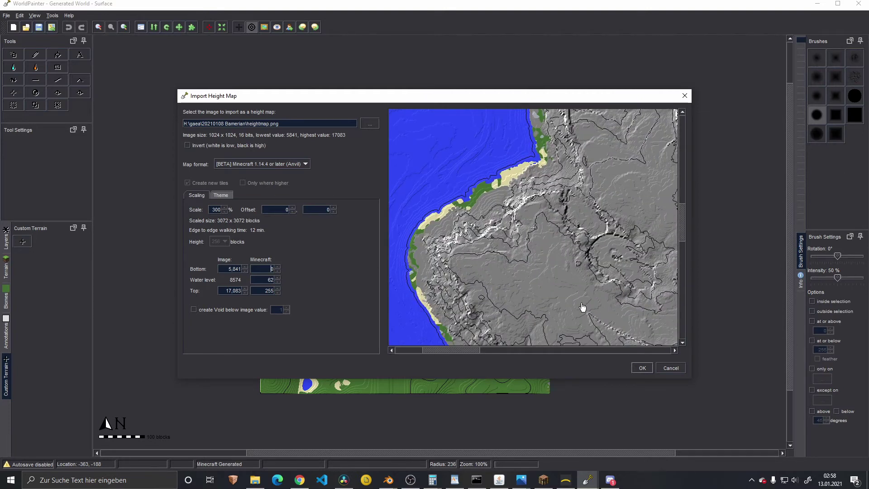
# Import the height map as a new world and bring the whole island into view.
pyautogui.click(642, 368)
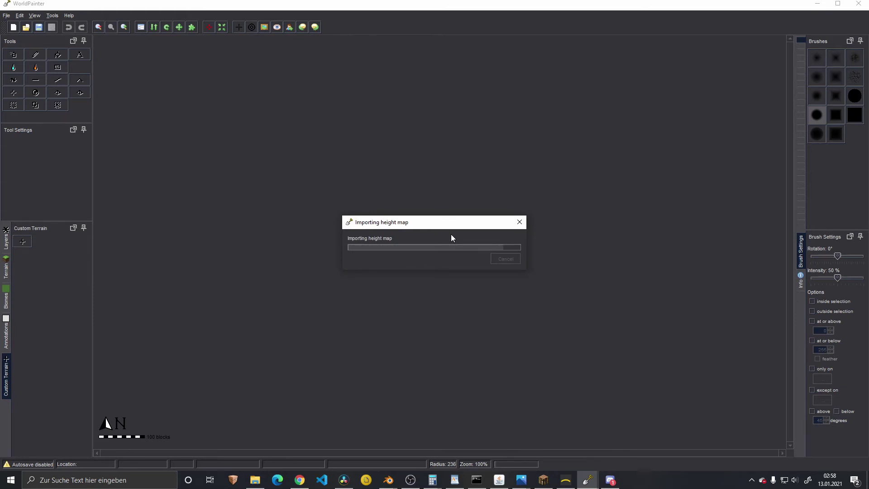
pyautogui.scroll(-3, 451, 234)
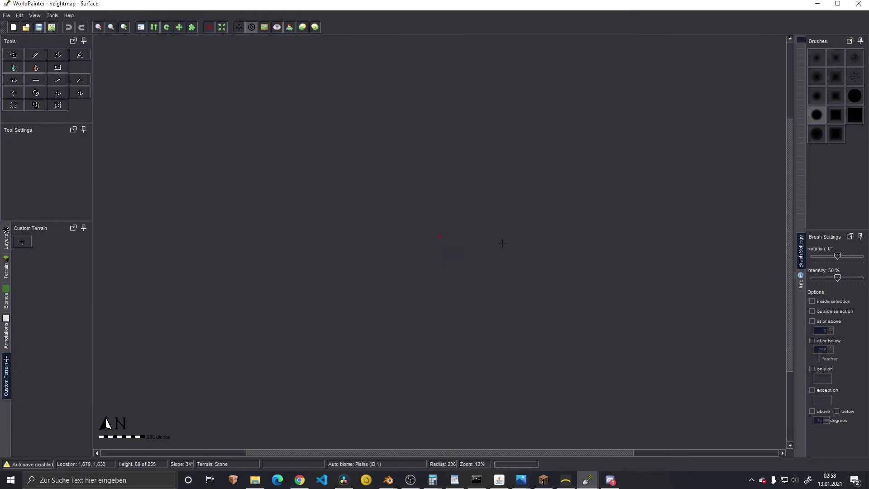
pyautogui.scroll(1, 440, 236)
pyautogui.moveTo(529, 247); pyautogui.dragTo(468, 253, button='middle')
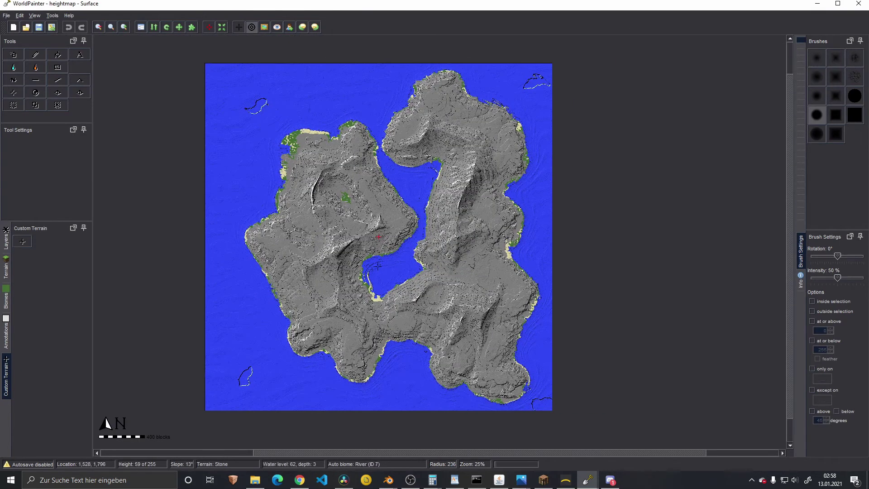
# Switch to the WorldPainter window with the finished 20210108 Bamerian1 world and open its Minecraft export settings.
pyautogui.moveTo(587, 480)
pyautogui.click(548, 435)
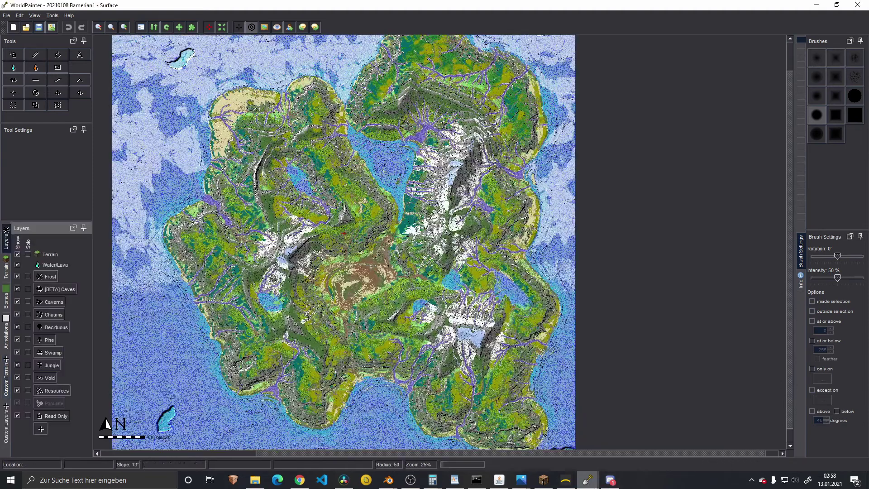
pyautogui.moveTo(344, 233); pyautogui.dragTo(333, 257, button='middle')
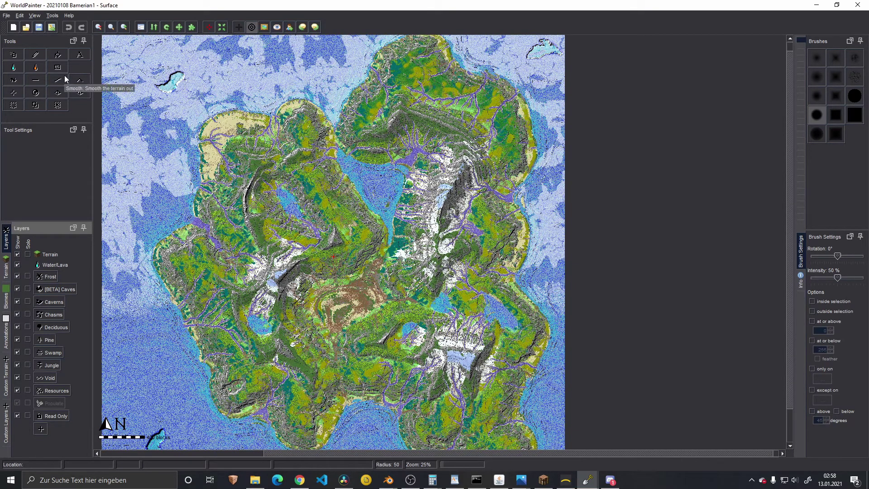
pyautogui.hotkey('ctrl', 'e')
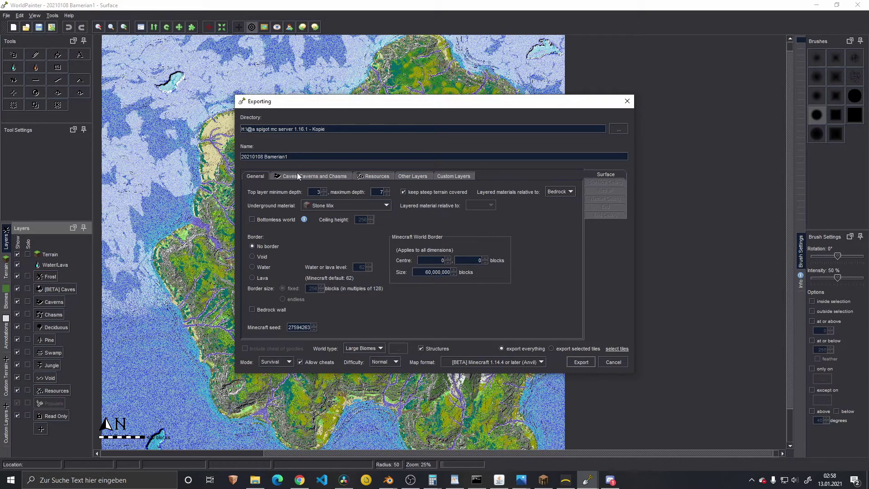
# Review the general, cave, resource and layer settings for the Minecraft export of the 20210108 Bamerian1 world, leaving without exporting.
pyautogui.click(299, 176)
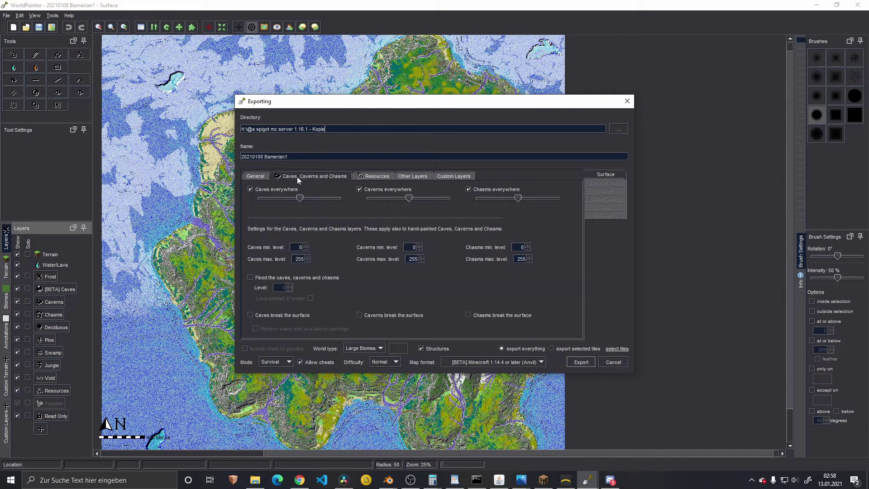
pyautogui.click(372, 176)
pyautogui.click(410, 176)
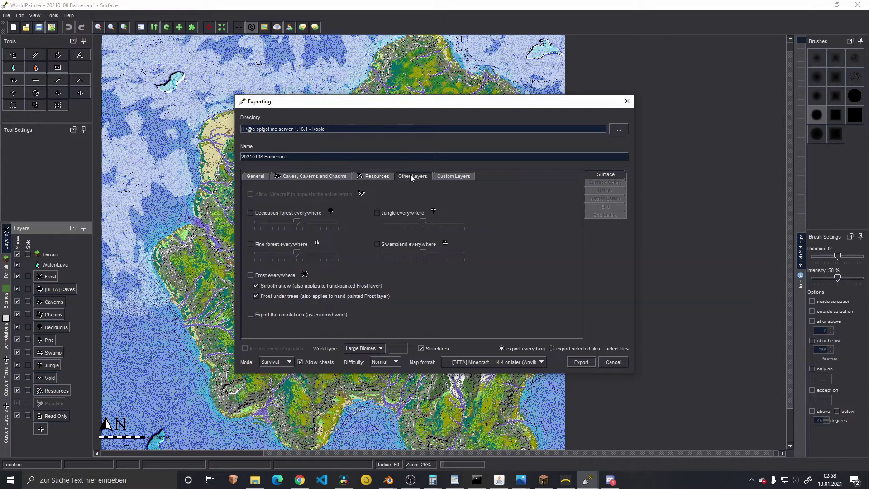
pyautogui.click(455, 176)
pyautogui.click(247, 176)
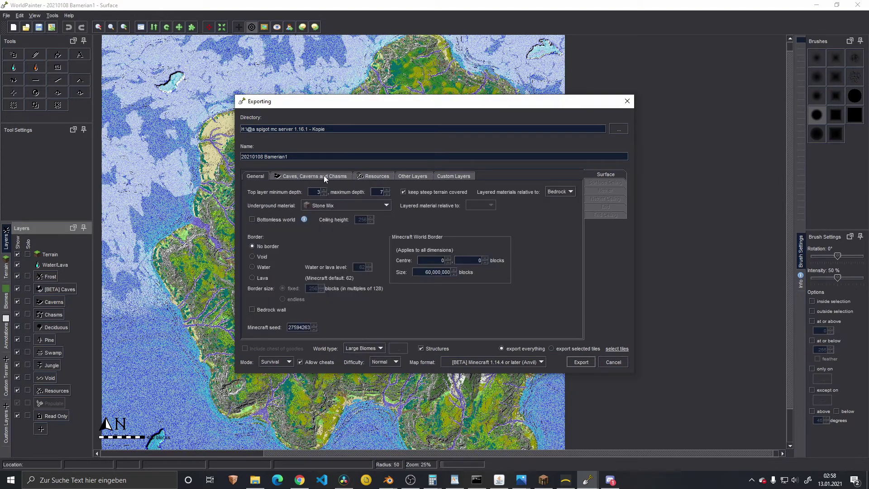
pyautogui.click(319, 176)
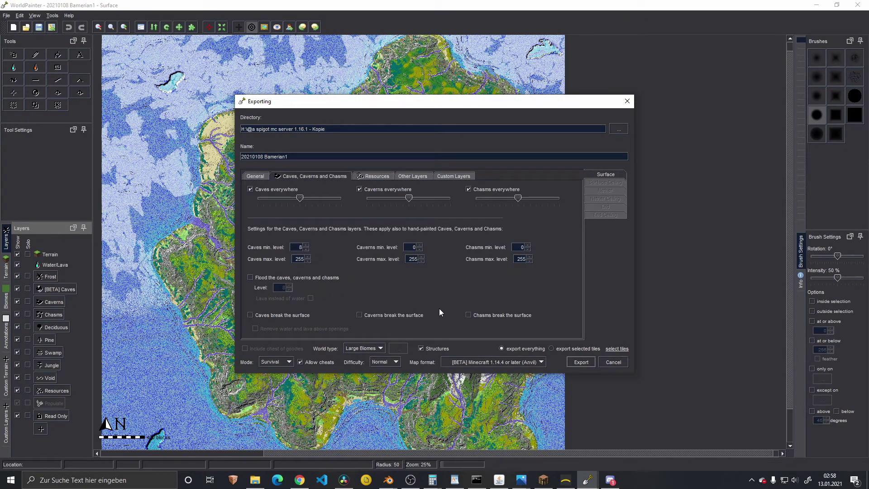
pyautogui.click(257, 176)
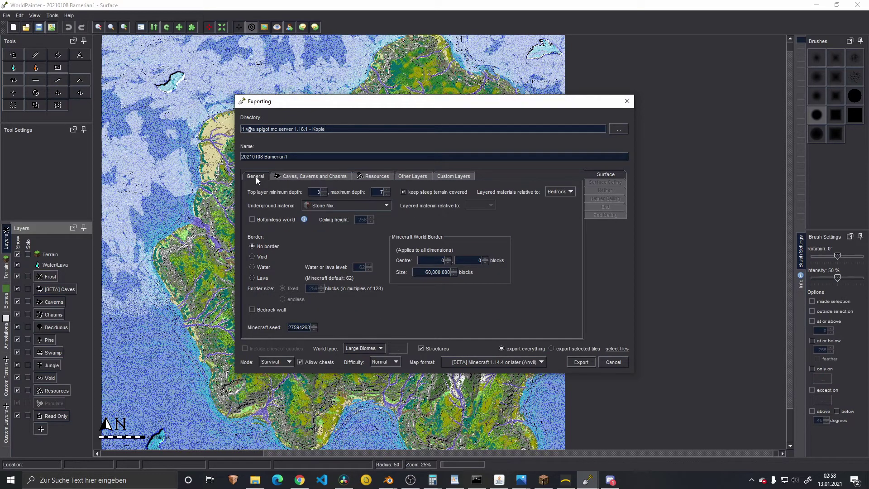
pyautogui.press('Escape')
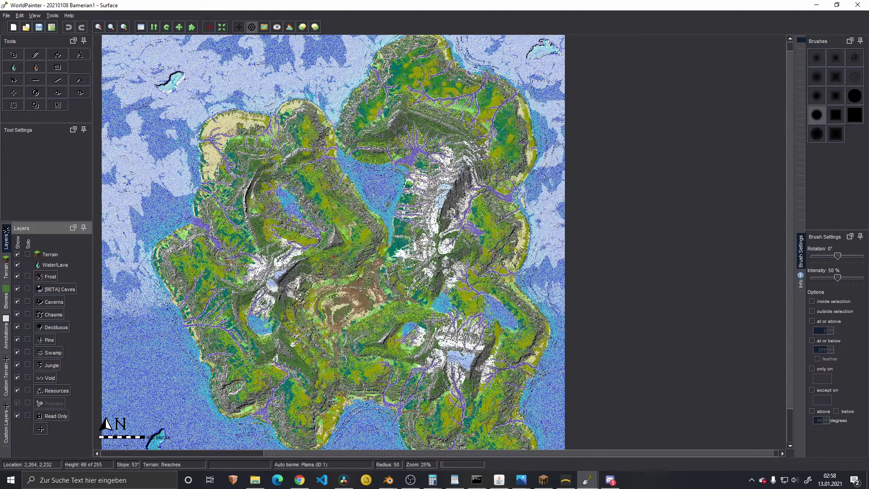
# Switch to the Minecraft 1.16.4 window and join the multiplayer server that hosts the island world.
pyautogui.moveTo(545, 480)
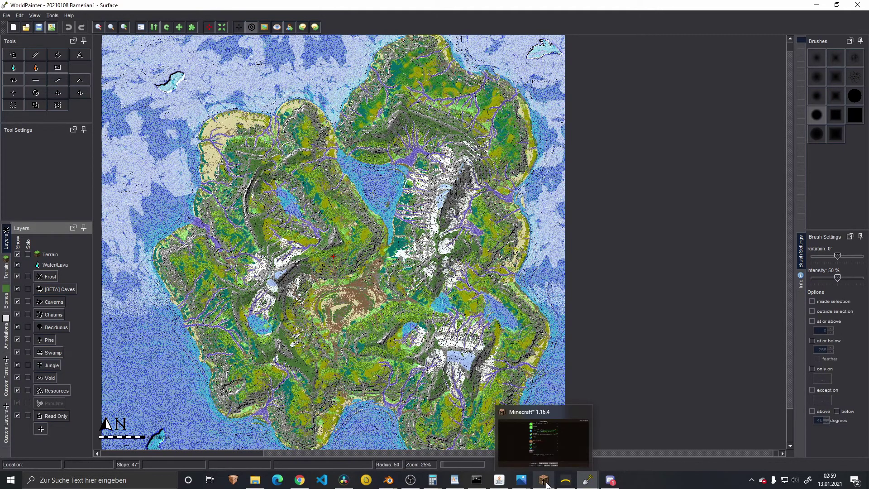
pyautogui.click(546, 417)
pyautogui.doubleClick(462, 148)
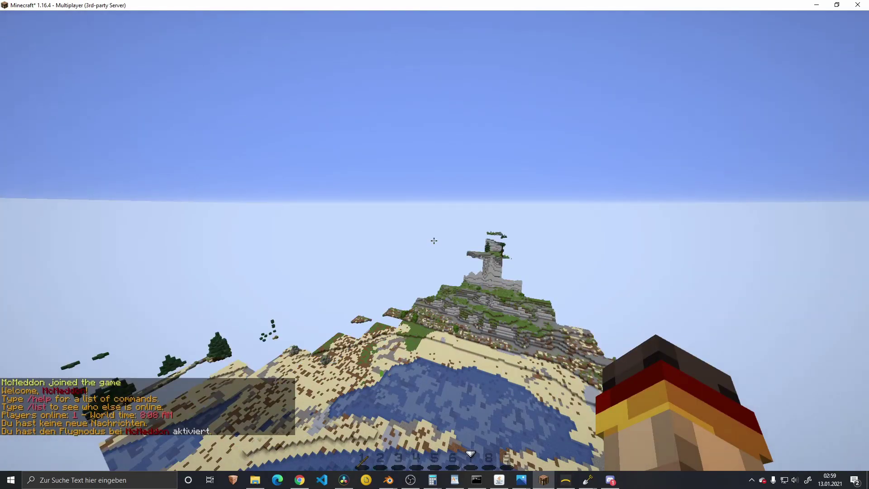
# Fly along the island's coast, over the forest and towards the rocky mountains to inspect the terrain in the game.
pyautogui.press('w')
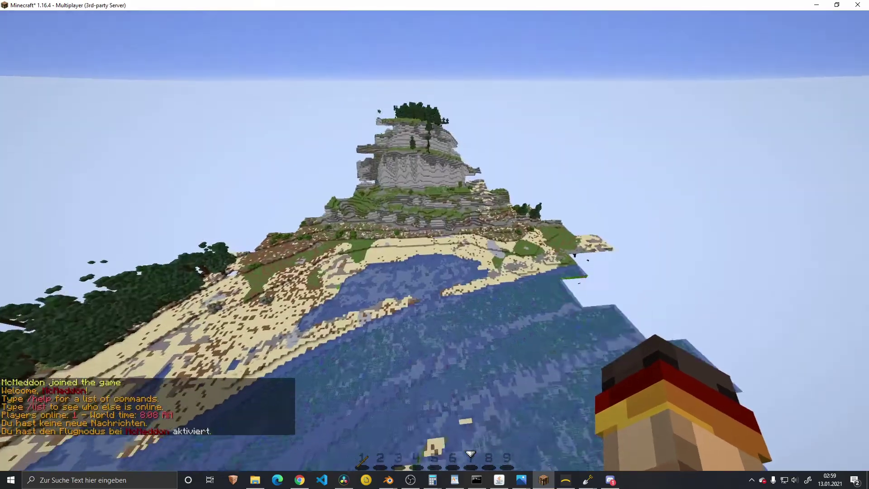
pyautogui.press('w')
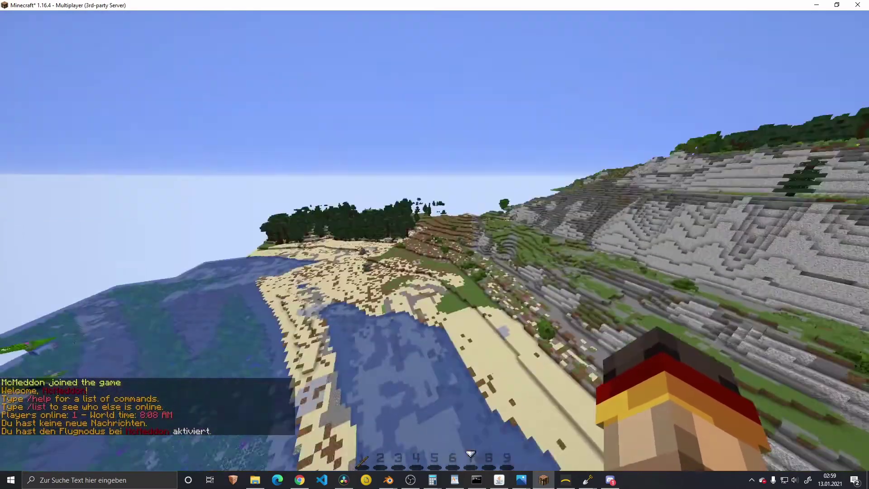
pyautogui.press('w')
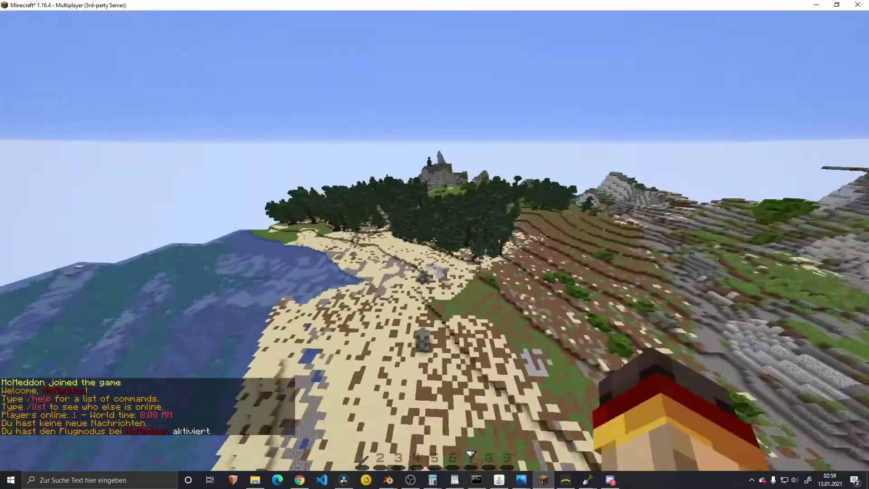
pyautogui.click(434, 240)
pyautogui.press('w')
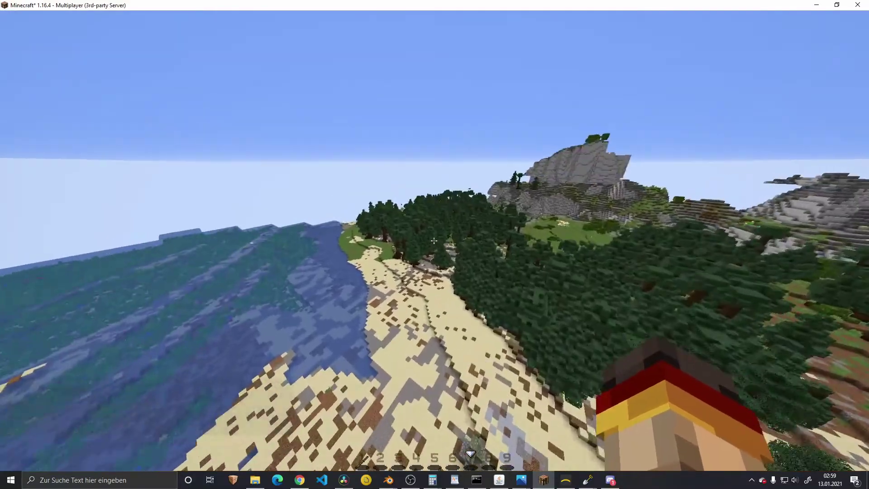
pyautogui.press('w')
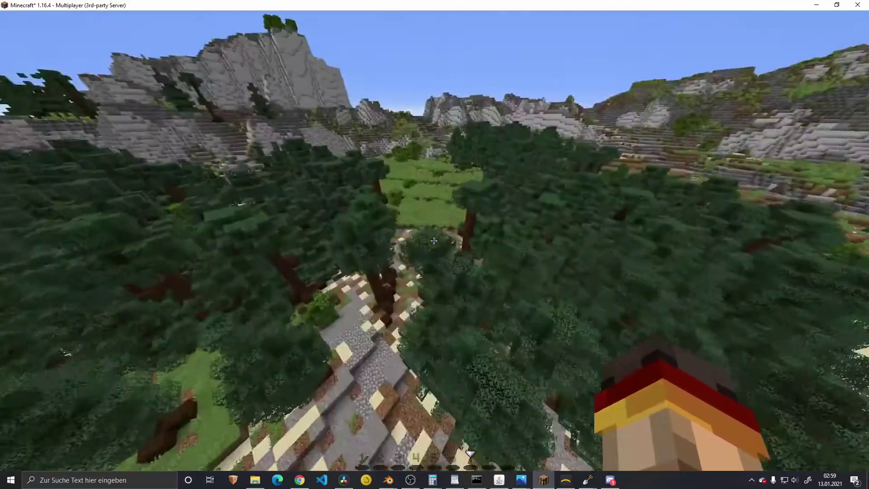
pyautogui.press('w')
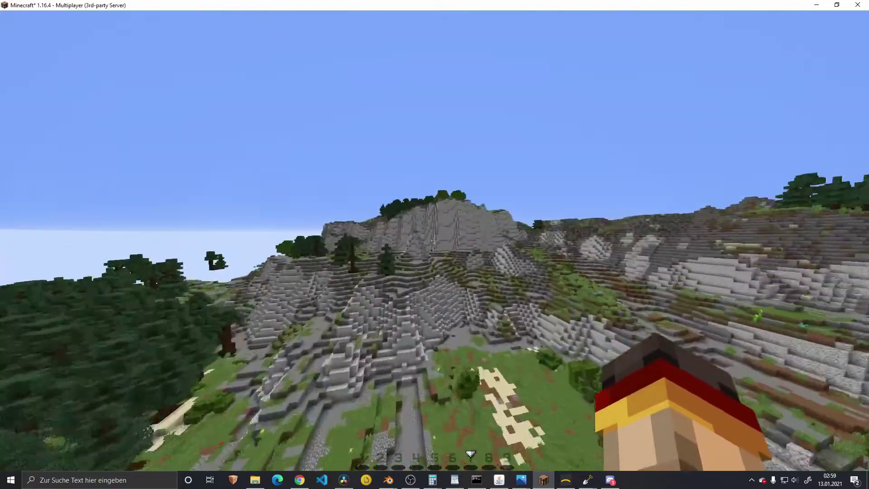